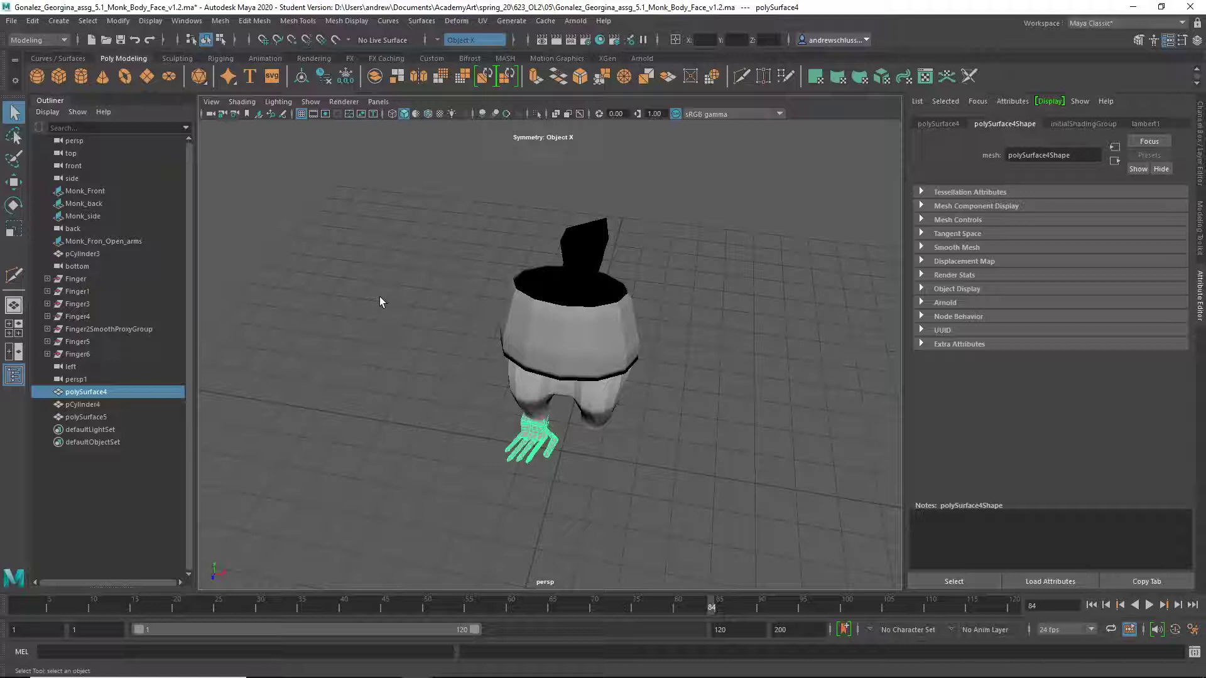
Step: Delete every other horizontal edge loop around the pCylinder4 torso mesh to lighten its topology
left_click(577, 333)
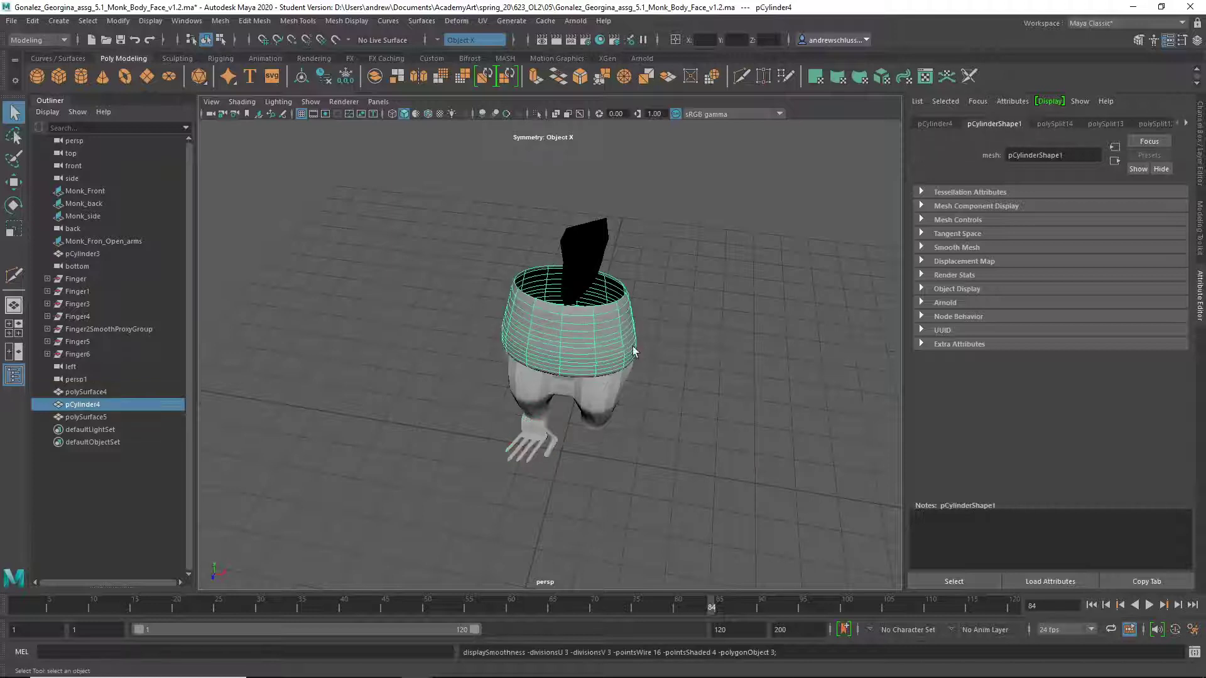
left_click_drag(633, 351, 408, 346, "alt")
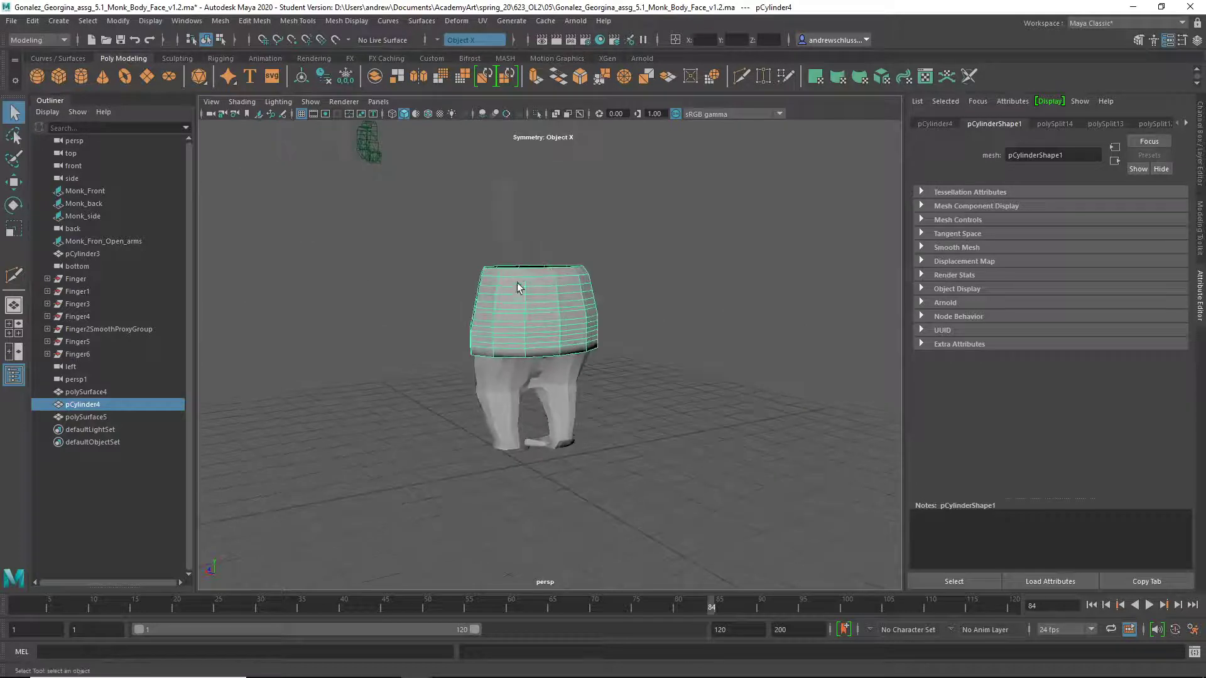
left_click_drag(490, 331, 661, 334, "alt")
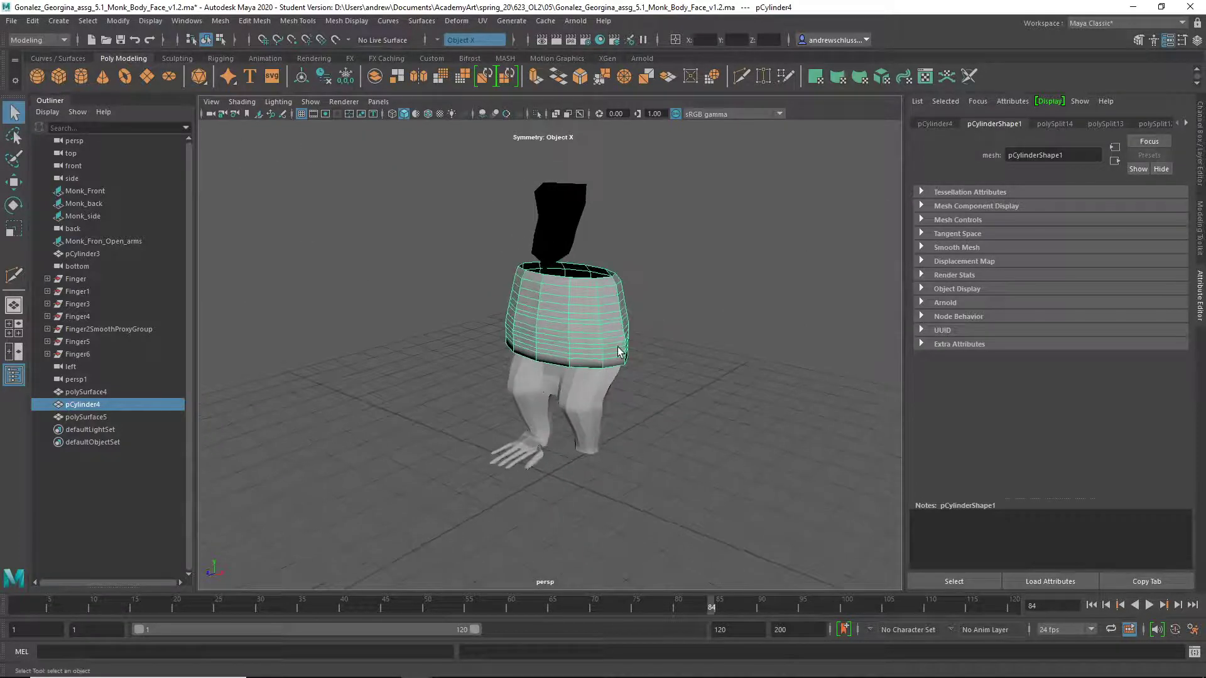
right_click_drag(617, 353, 609, 338)
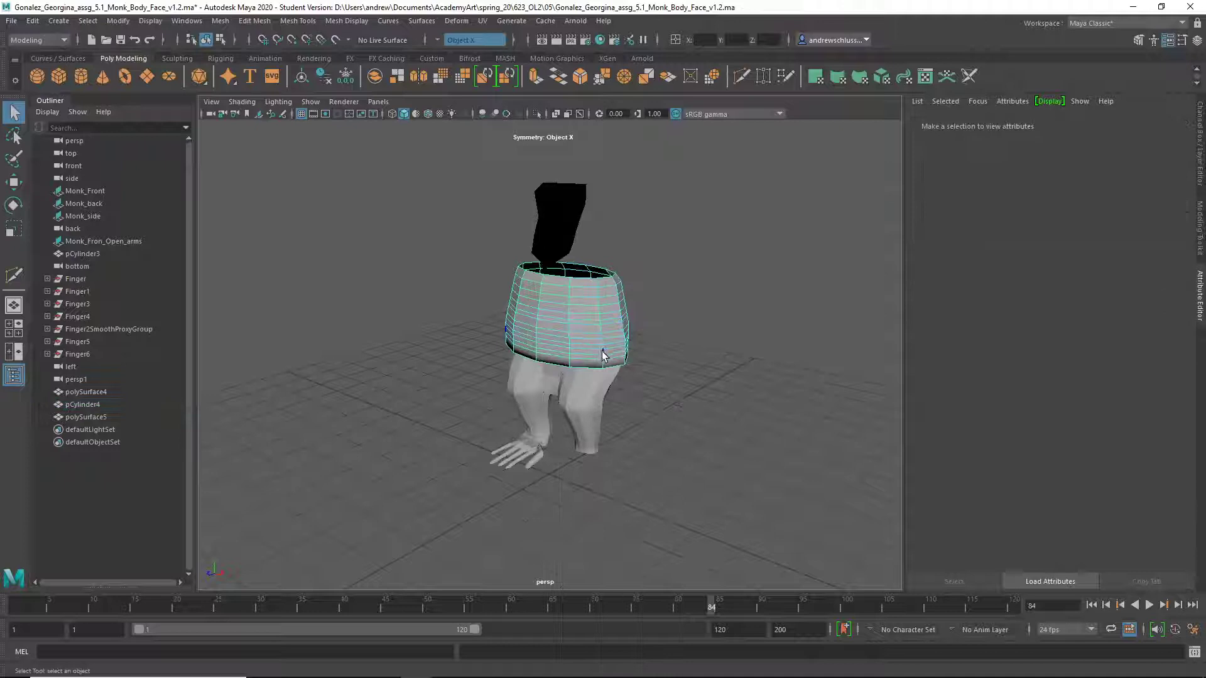
left_click_drag(592, 370, 638, 357, "alt")
scroll(638, 358, "up", 5)
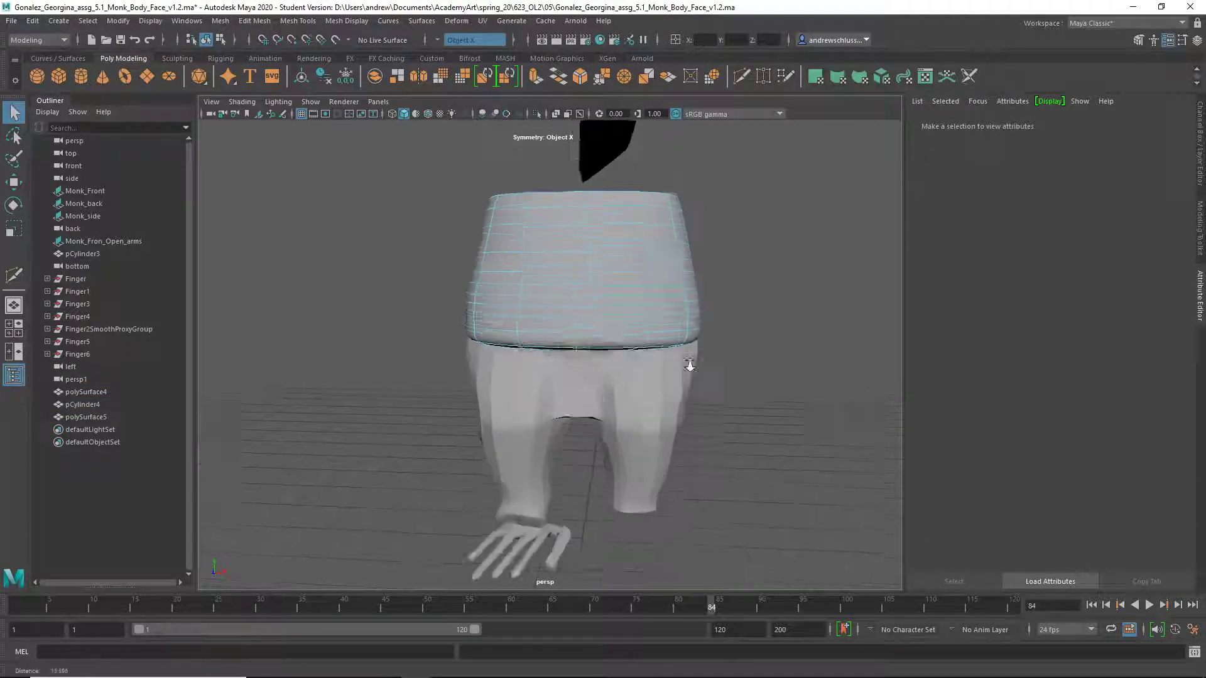
double_click(625, 326)
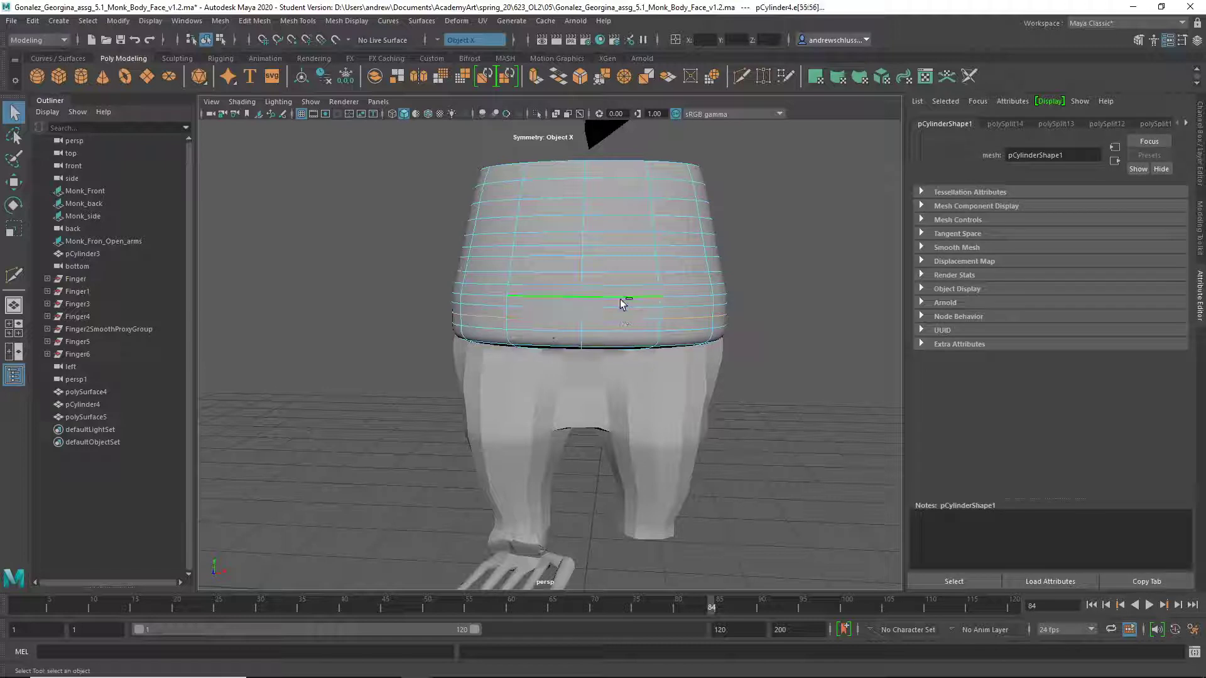
right_click(605, 203, "shift")
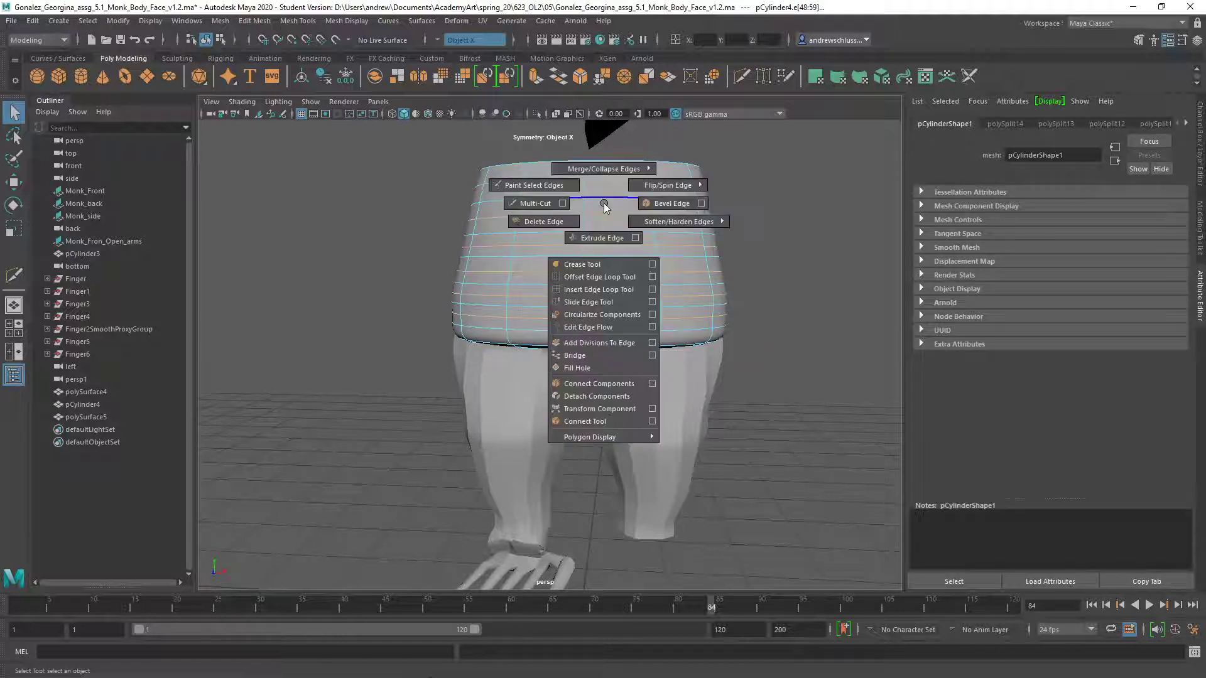
right_click_drag(604, 206, 576, 221, "shift")
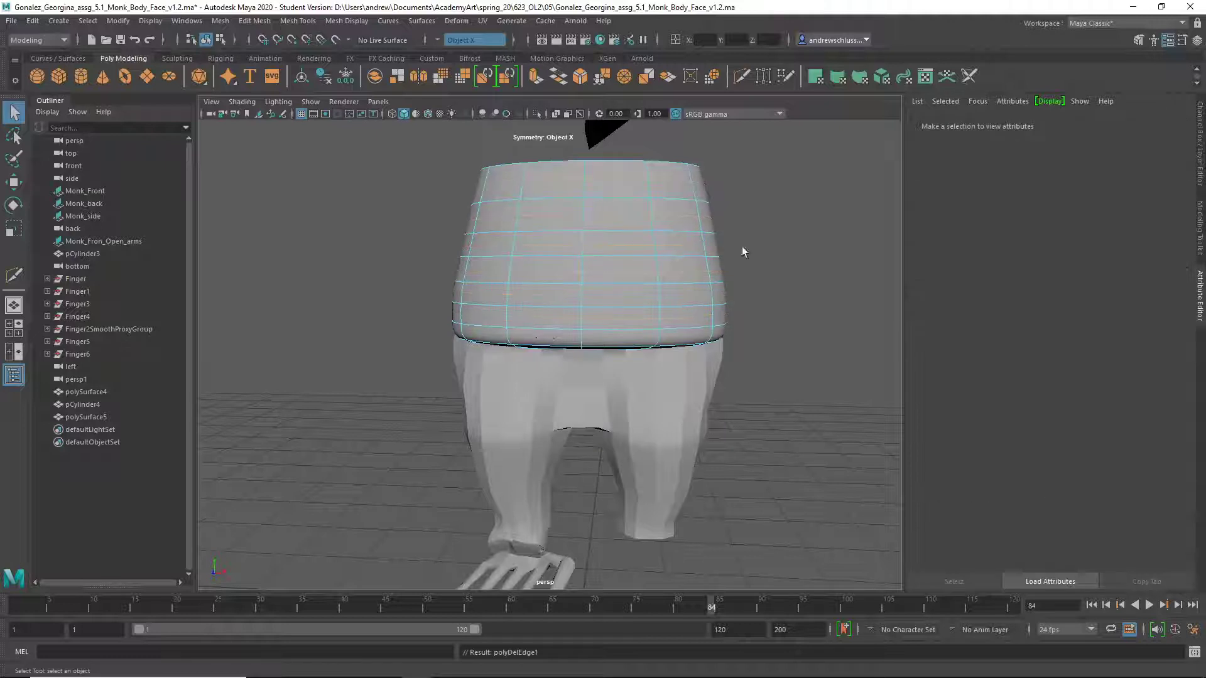
right_click_drag(691, 250, 762, 231)
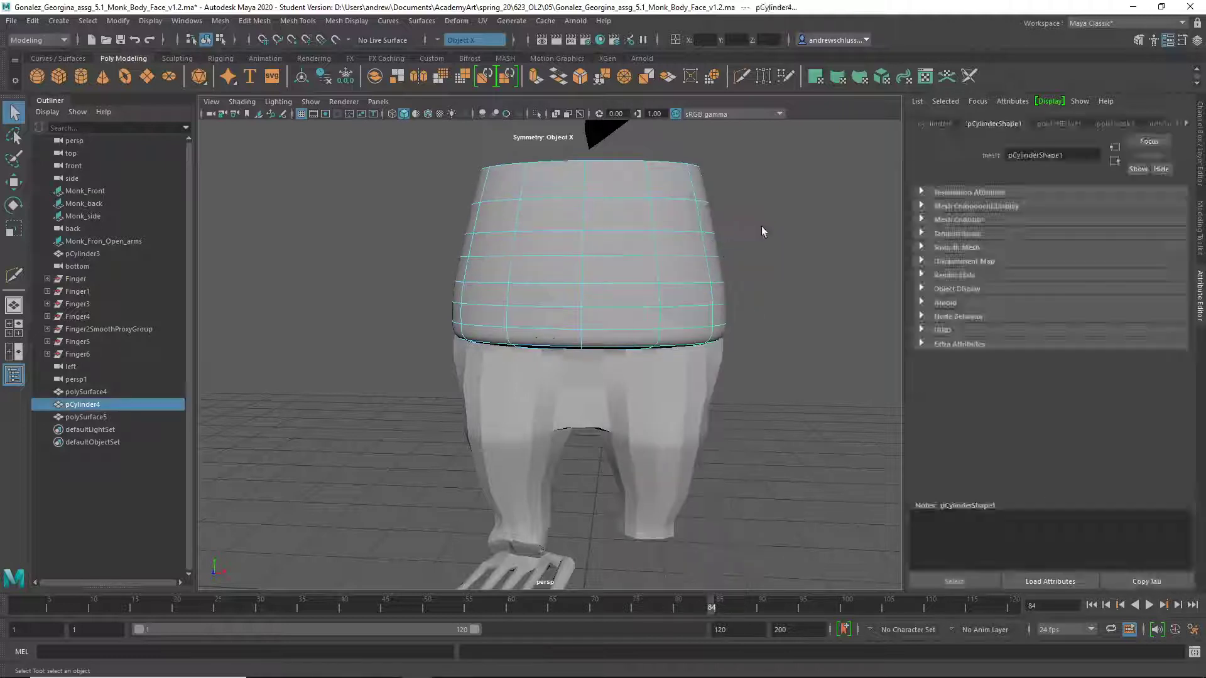
left_click_drag(761, 231, 625, 291, "alt")
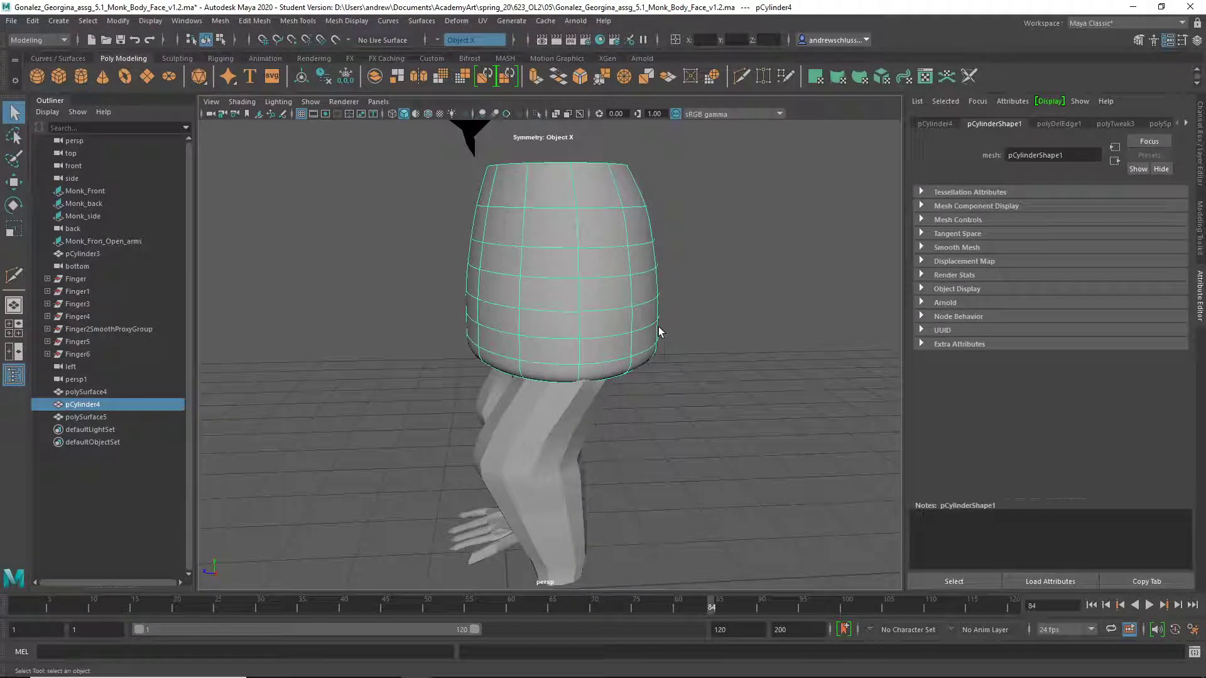
Step: Inspect the wireframes of the legs mesh and the hand mesh from several angles, including how the two meet
left_click(537, 440)
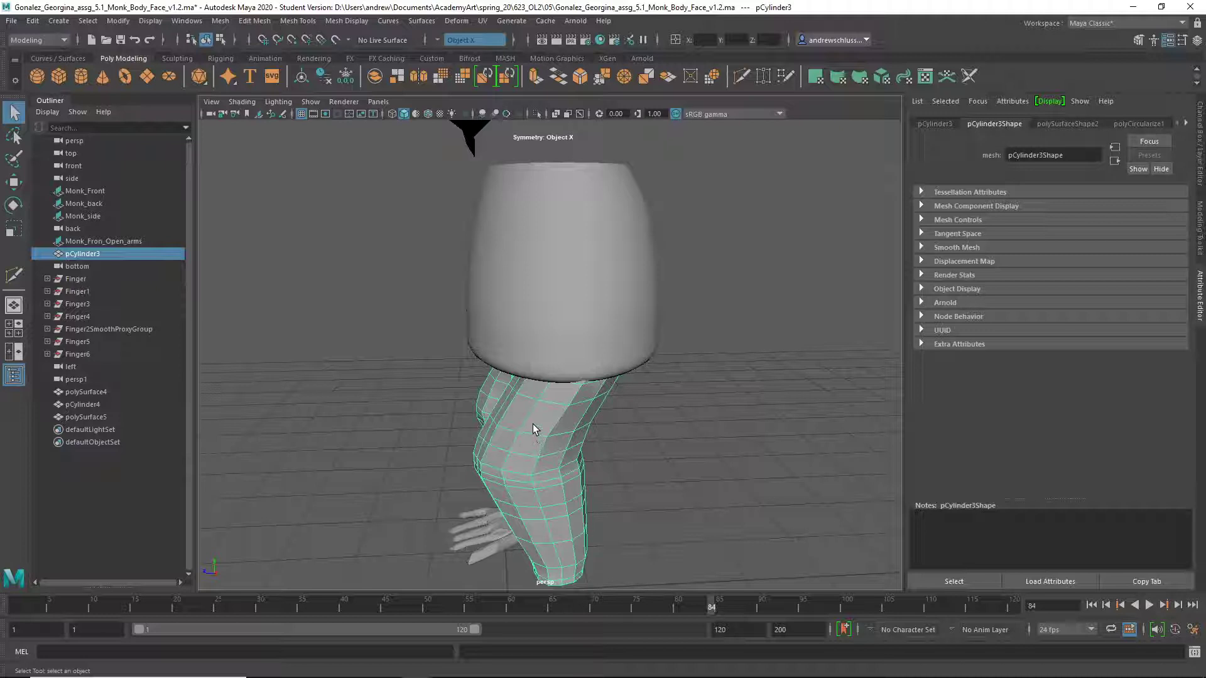
left_click(656, 311)
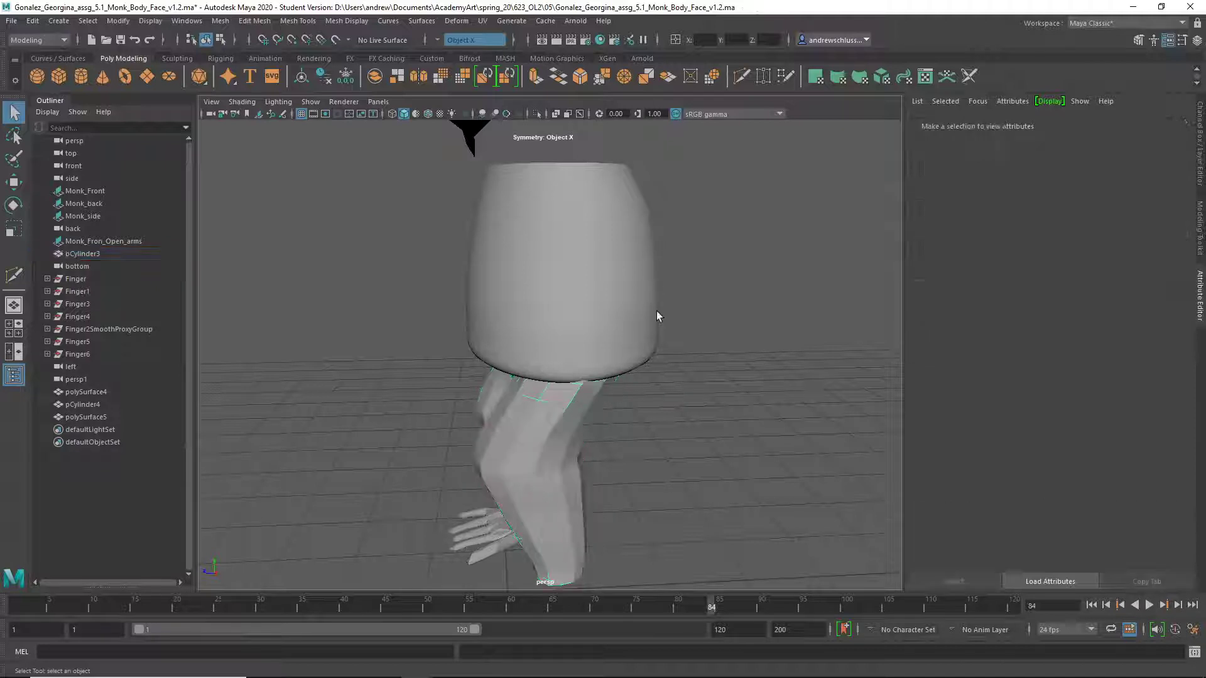
left_click(540, 446)
mouse_move(609, 446)
left_mouse_down("alt")
mouse_move(736, 409)
mouse_move(694, 344)
mouse_move(600, 426)
left_mouse_up("alt")
left_click_drag(590, 332, 607, 359, "alt")
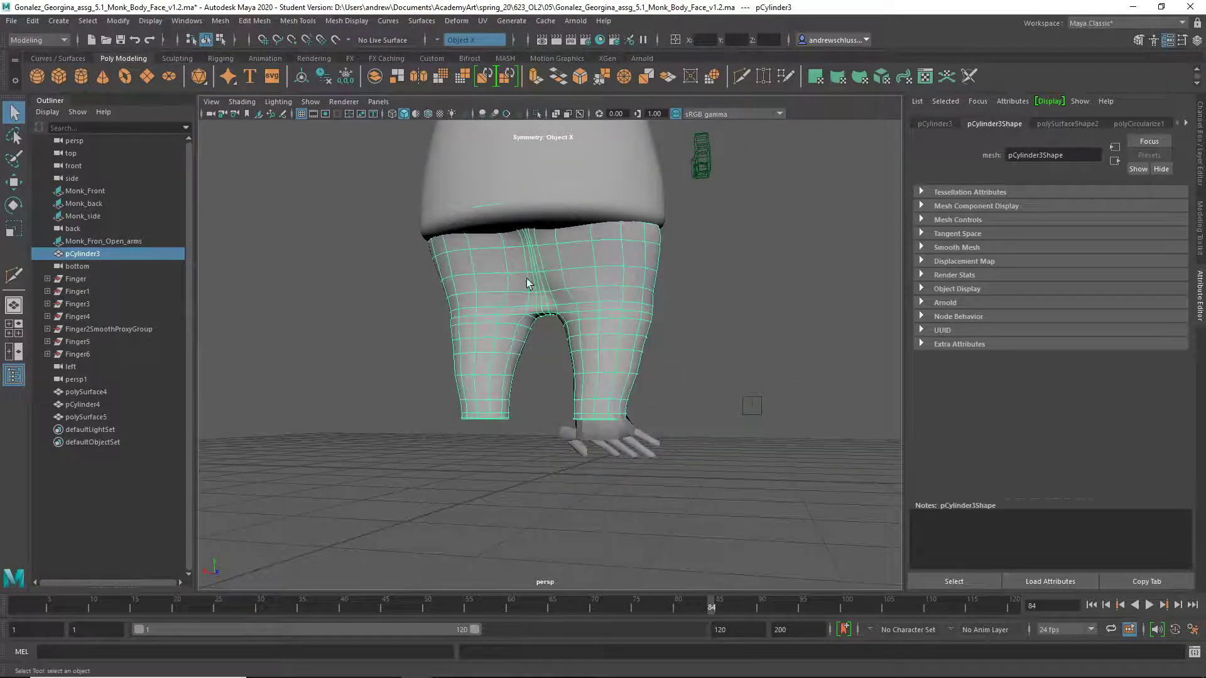
left_click_drag(526, 282, 491, 399, "alt")
left_click(422, 358)
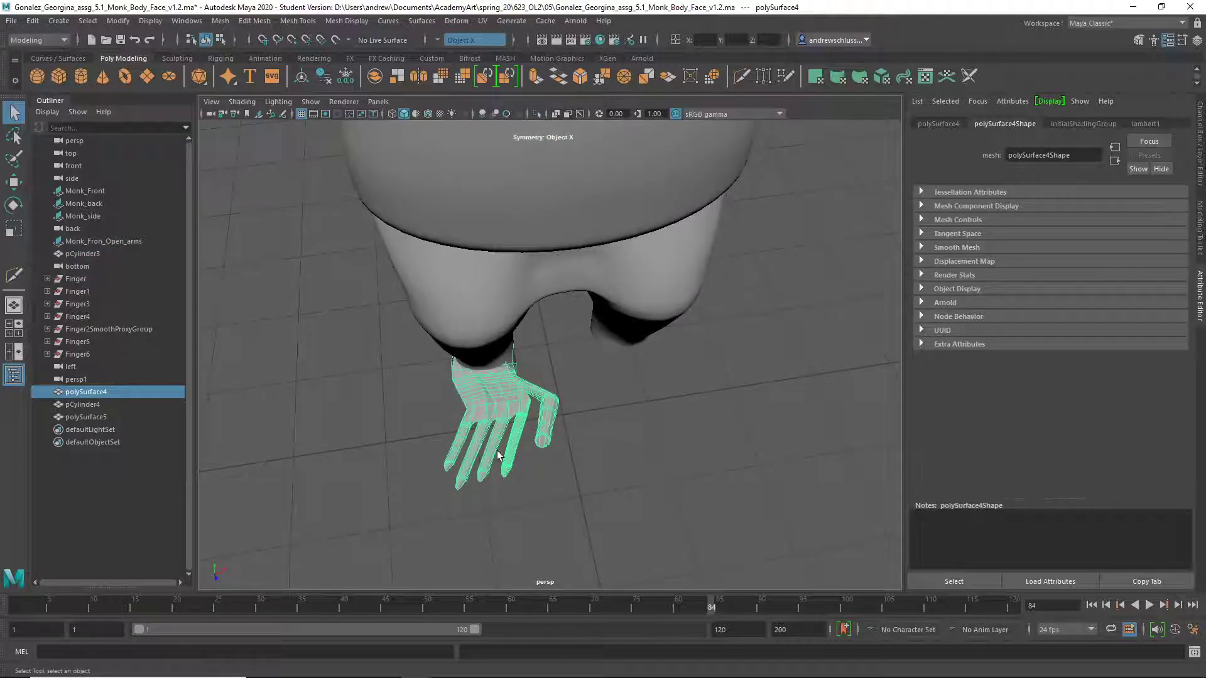
right_click_drag(497, 463, 550, 412, "alt")
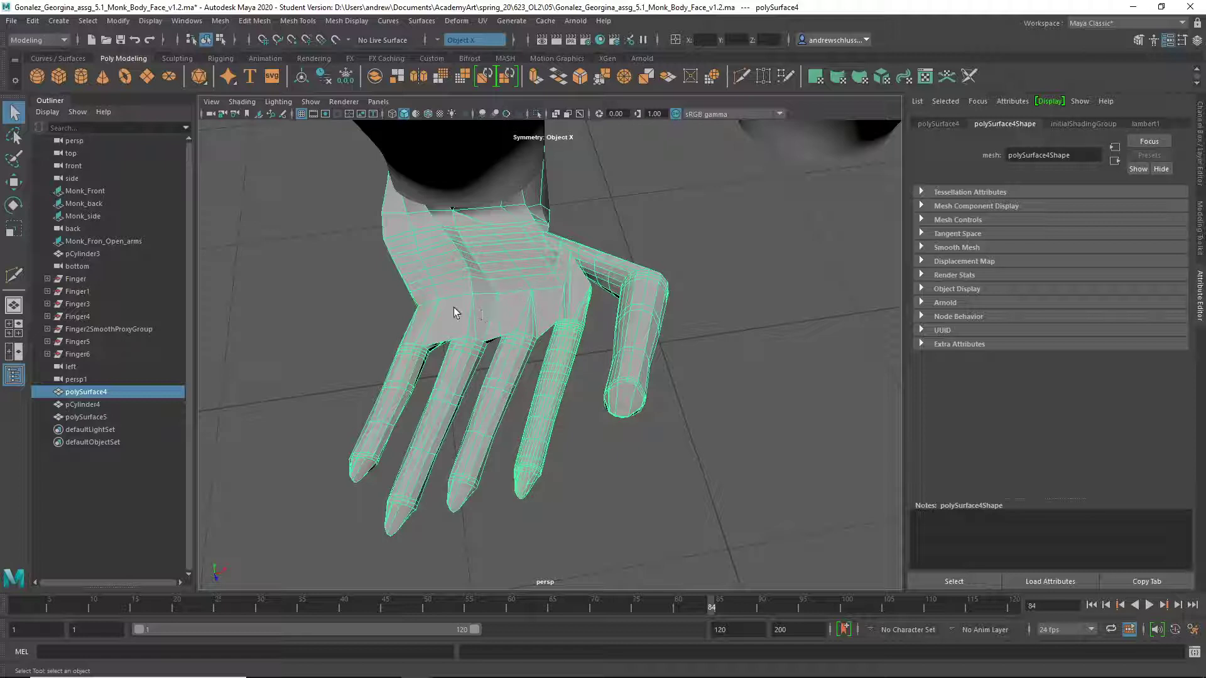
key("3")
left_click_drag(448, 327, 555, 270, "alt")
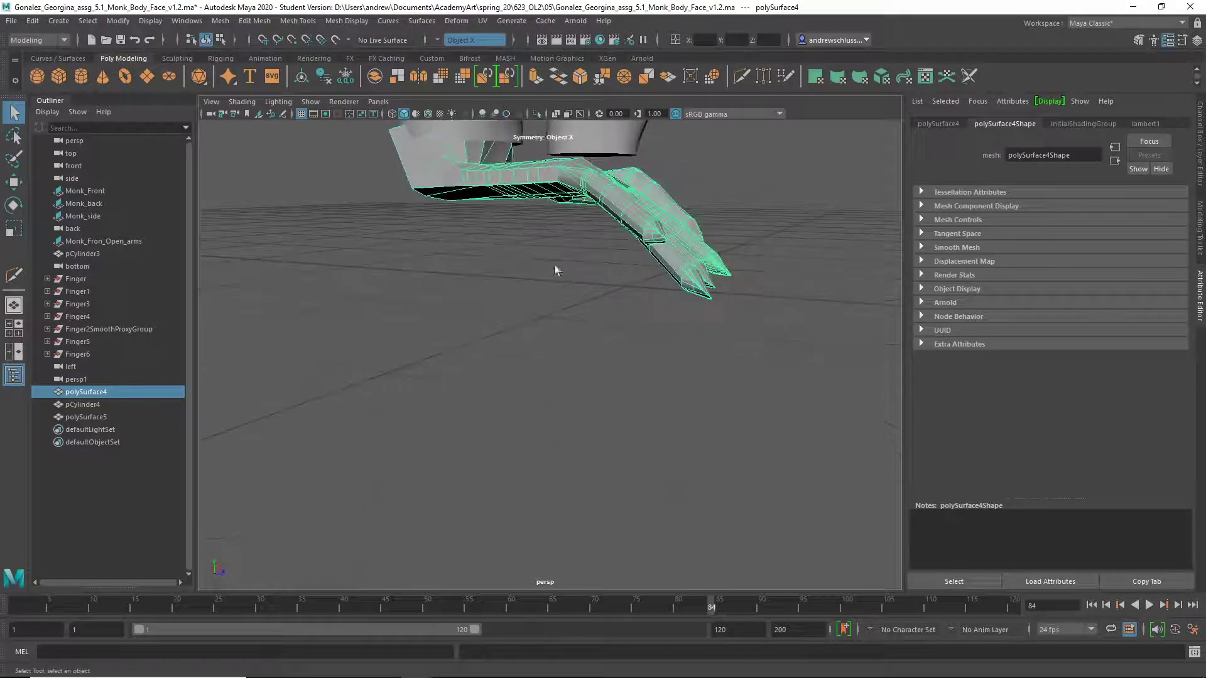
left_click_drag(615, 230, 511, 269, "alt")
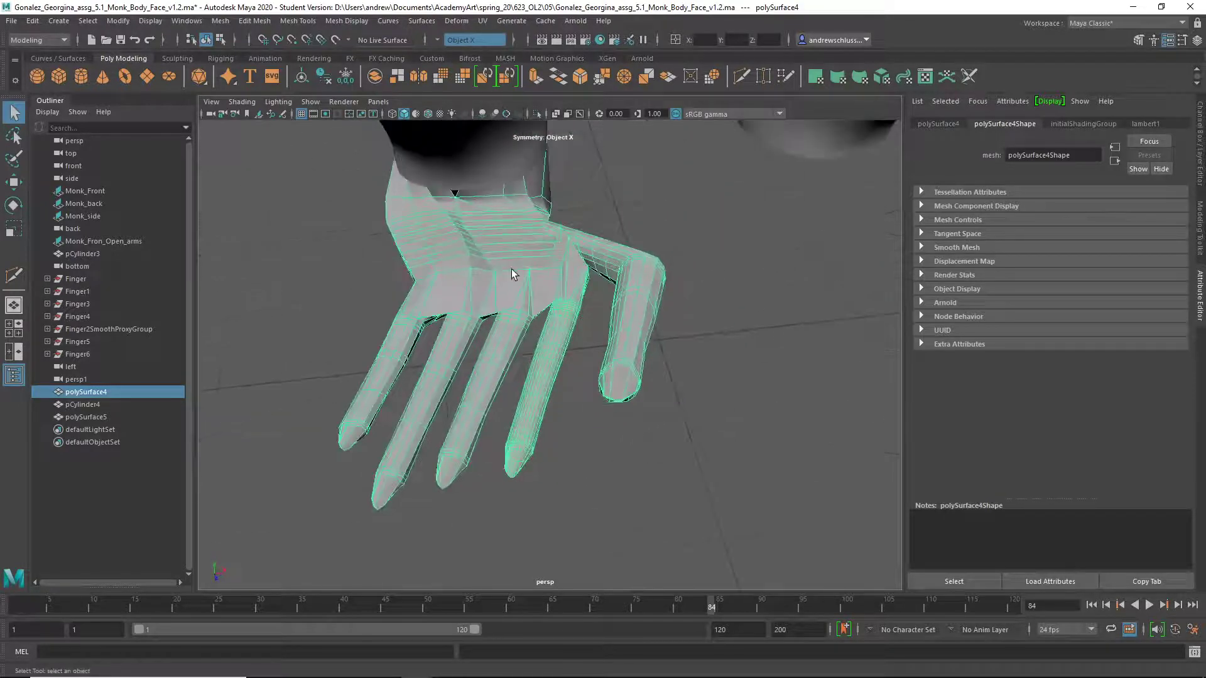
left_click_drag(597, 276, 597, 228, "alt")
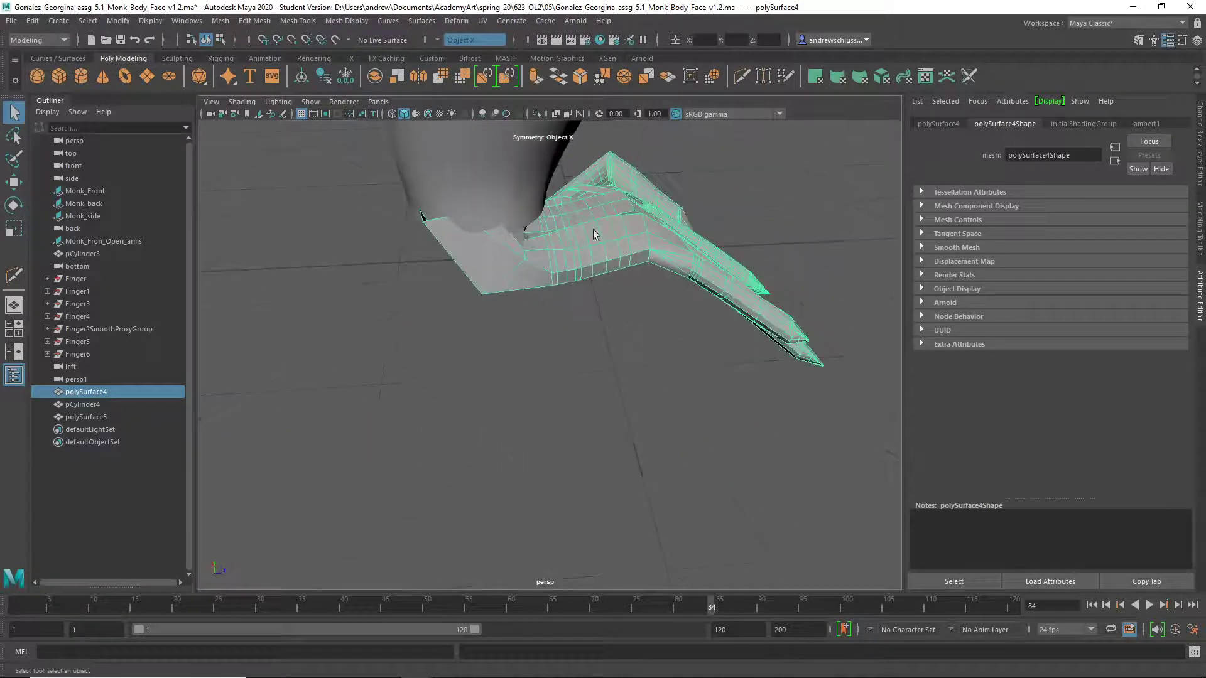
Step: Delete the face loops around the lower end of the legs mesh, just above the hand
left_click(519, 262)
left_click_drag(519, 261, 480, 238, "alt")
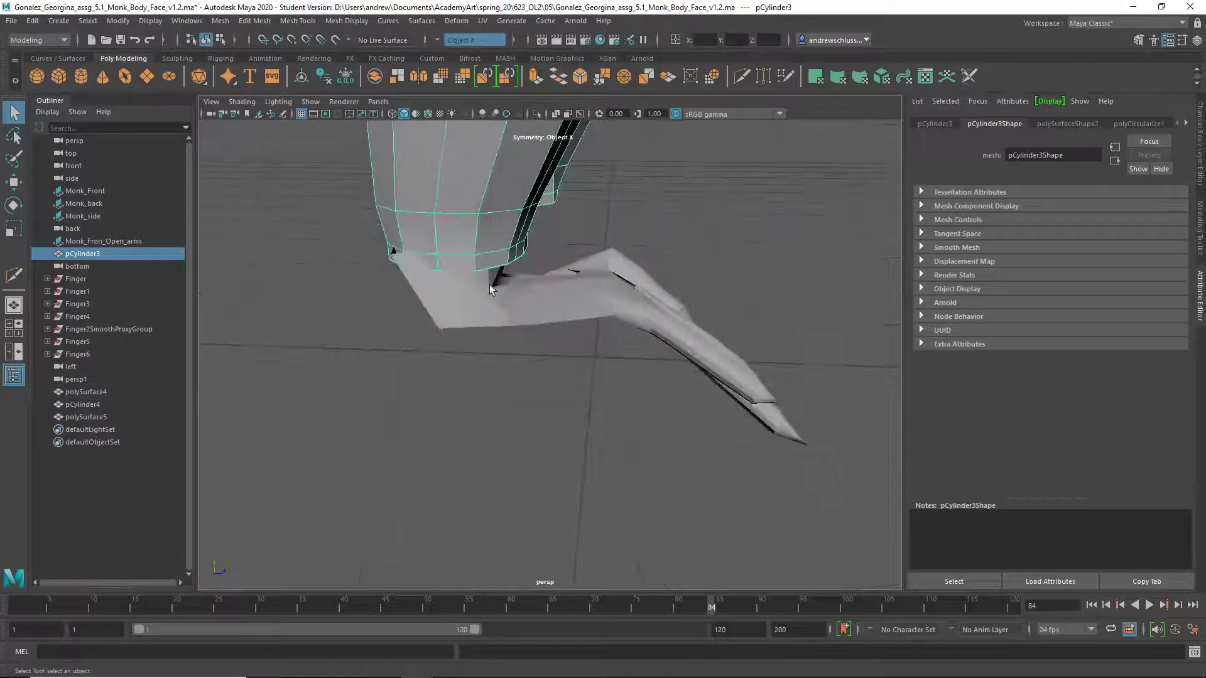
right_click(480, 238)
right_click_drag(479, 236, 480, 269)
left_click(489, 260)
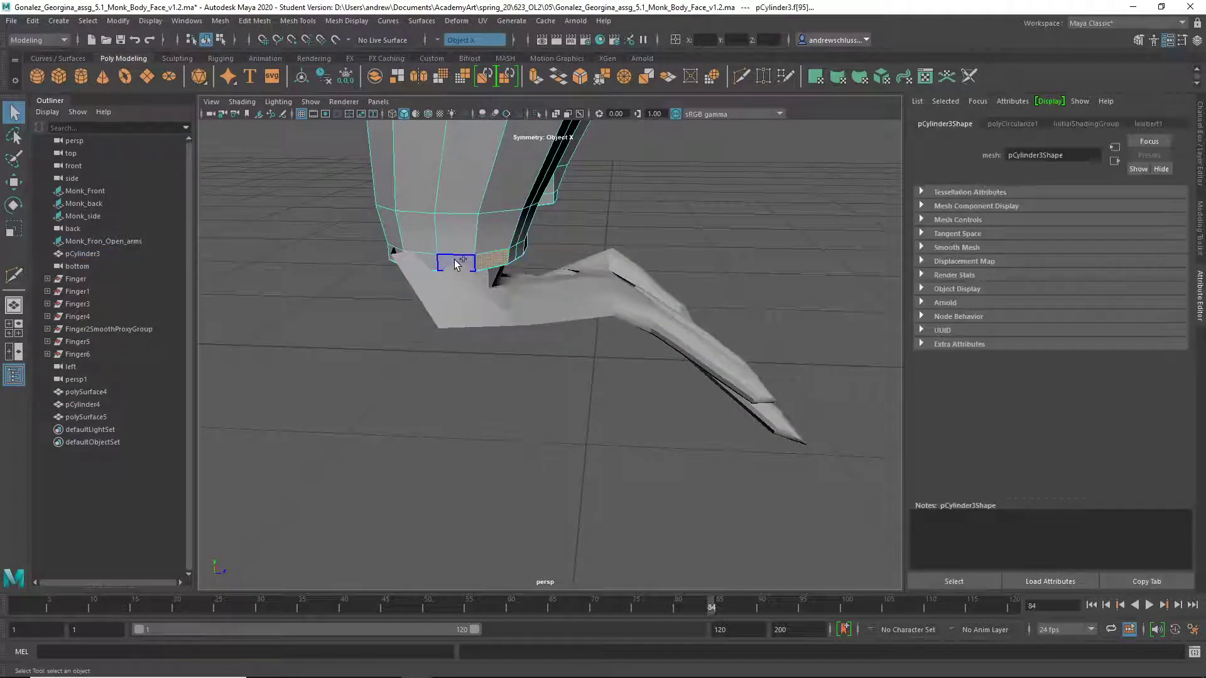
double_click(454, 259, "shift")
double_click(453, 236)
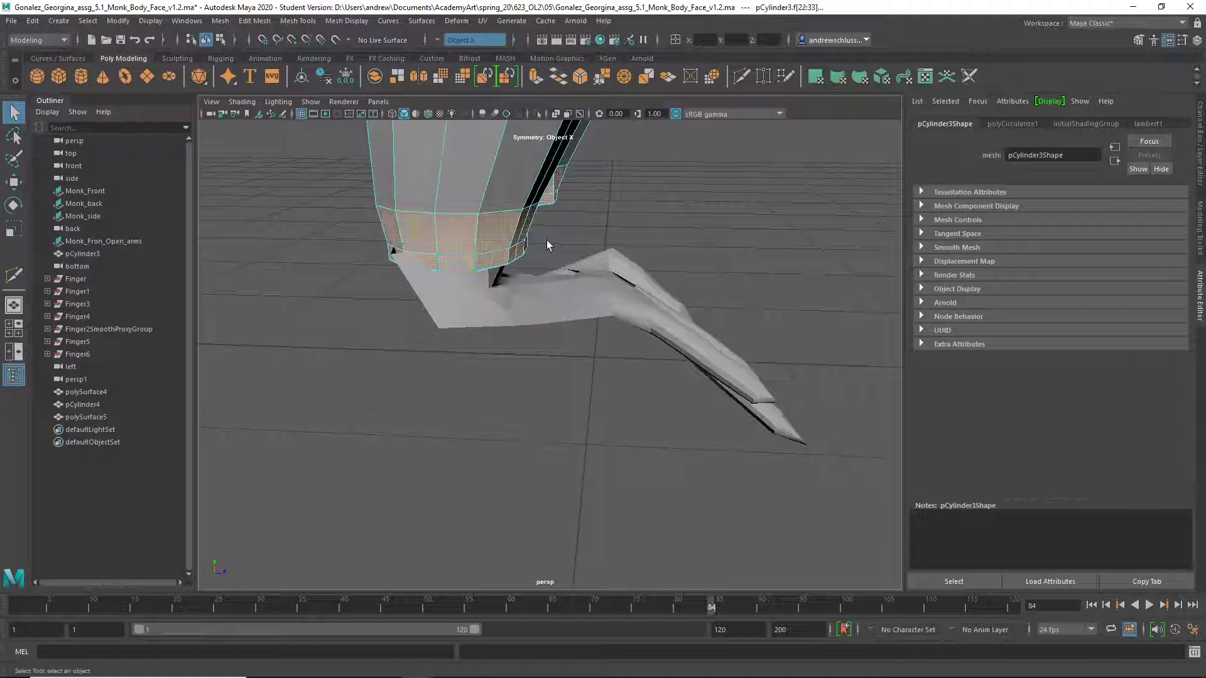
key("Delete")
Step: Delete the loose face rings left beneath both legs, working with the pCylinder3 mesh temporarily isolated
left_click_drag(579, 235, 502, 257, "alt")
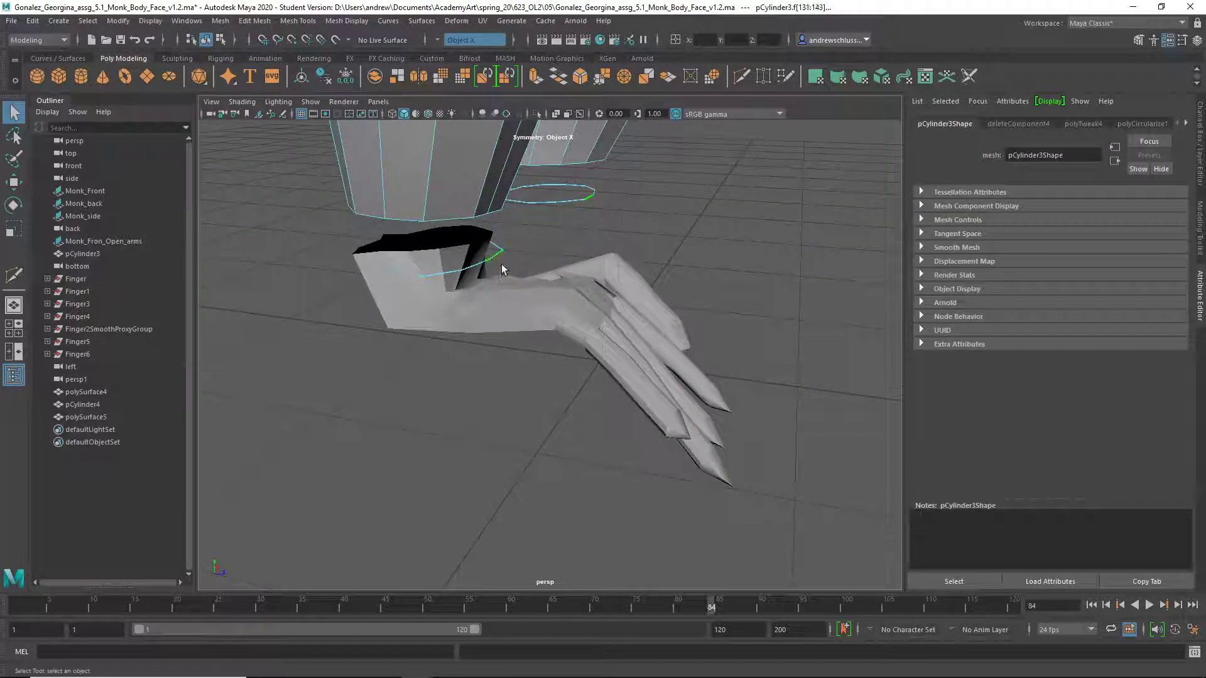
right_click_drag(485, 297, 543, 280)
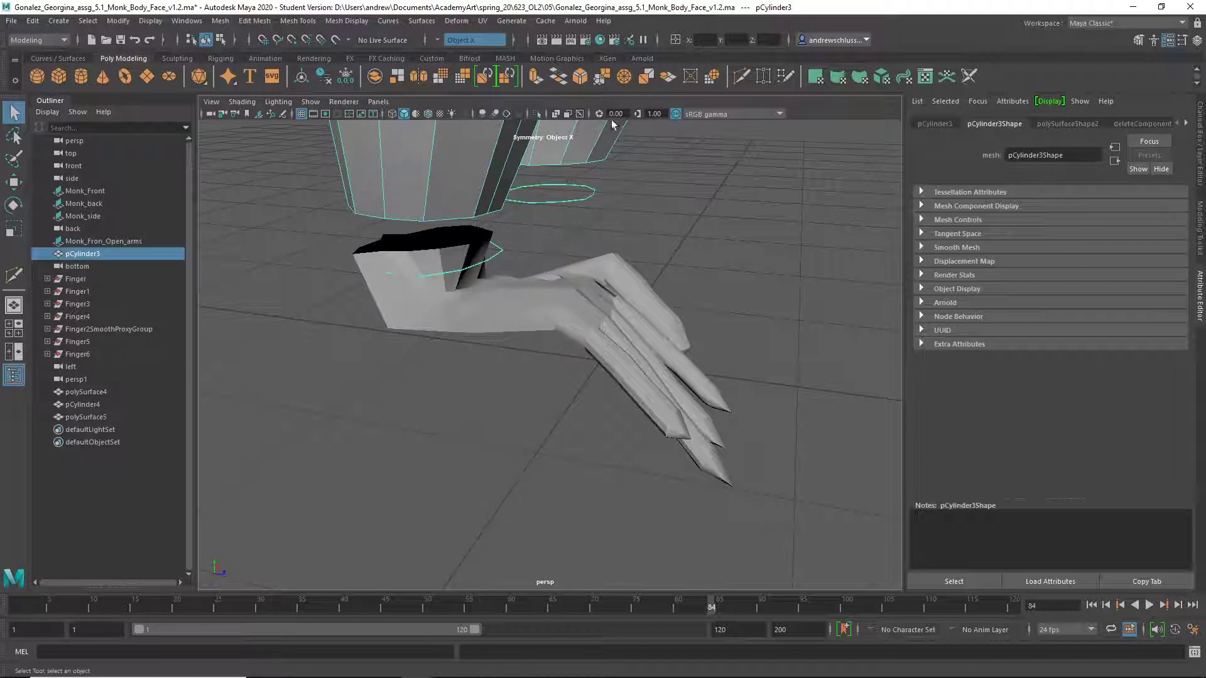
left_click(538, 116)
left_click_drag(511, 224, 463, 210, "alt")
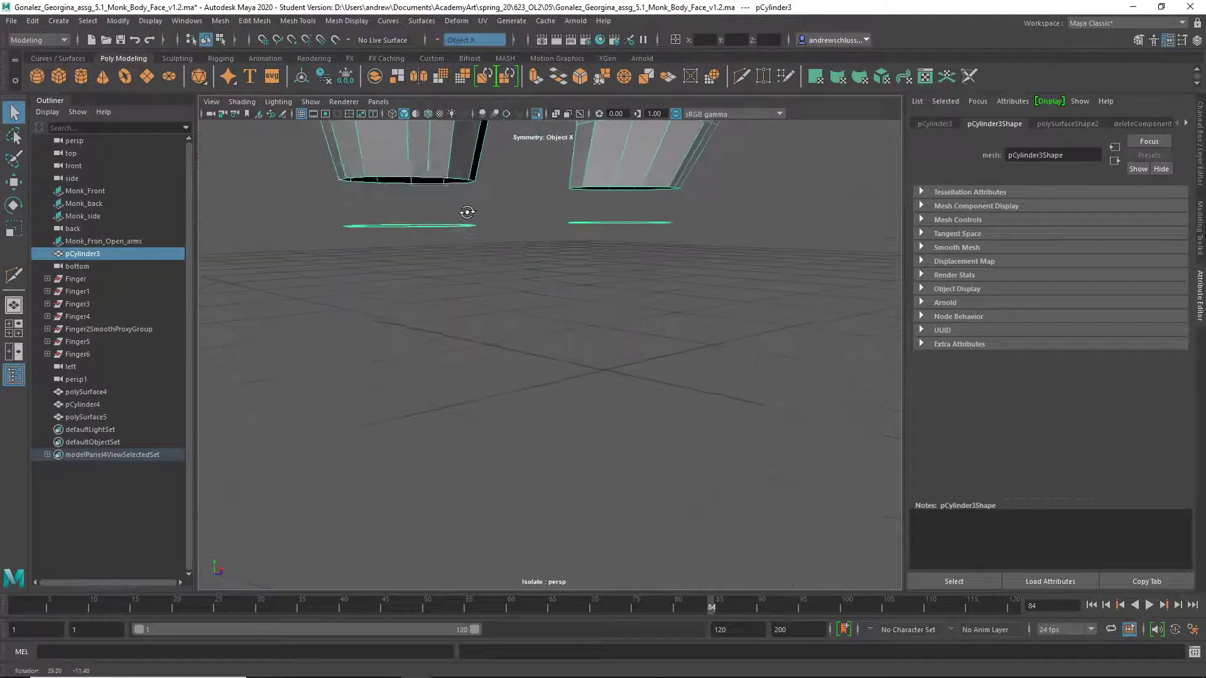
right_click_drag(453, 231, 450, 260)
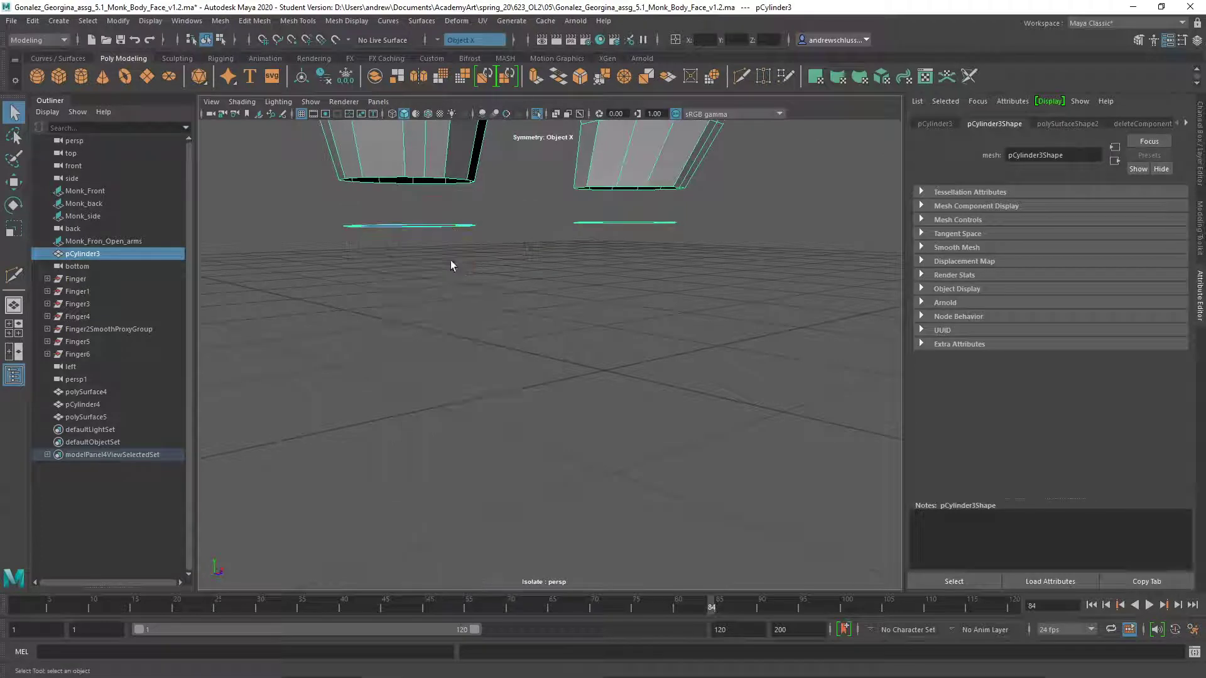
left_click(332, 224)
left_click_drag(398, 231, 607, 123, "alt")
left_click(539, 115)
right_click_drag(571, 149, 609, 123)
Step: Examine the edge rows running across the back of the hand mesh by selecting a series of them
key("w")
left_click_drag(571, 183, 558, 141)
left_click(451, 227)
left_click_drag(451, 228, 486, 351, "alt")
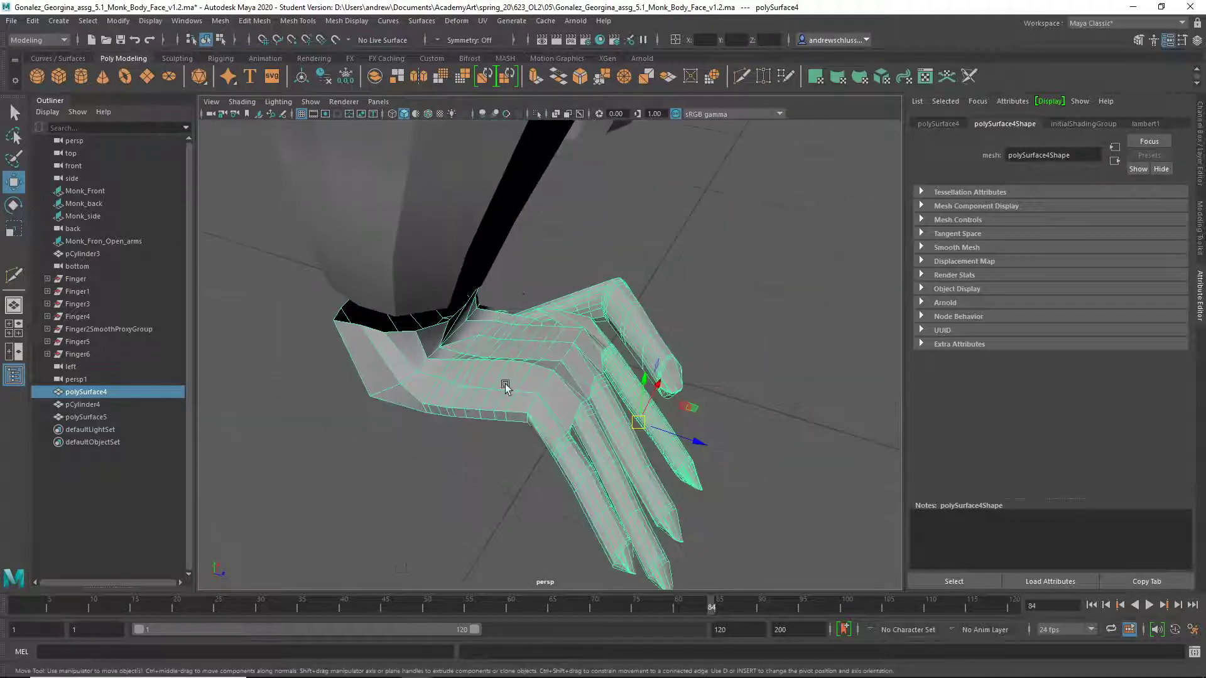
right_click_drag(499, 376, 473, 397)
left_click(463, 401)
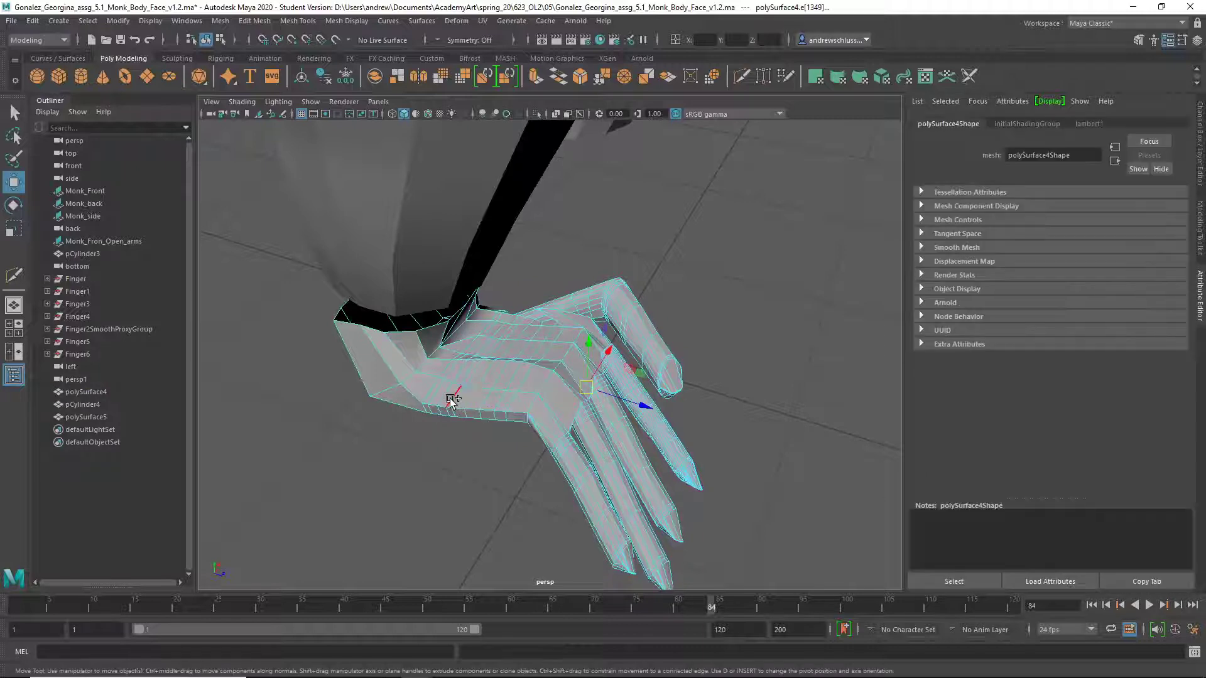
left_click(450, 399, "shift")
left_click(432, 399, "shift")
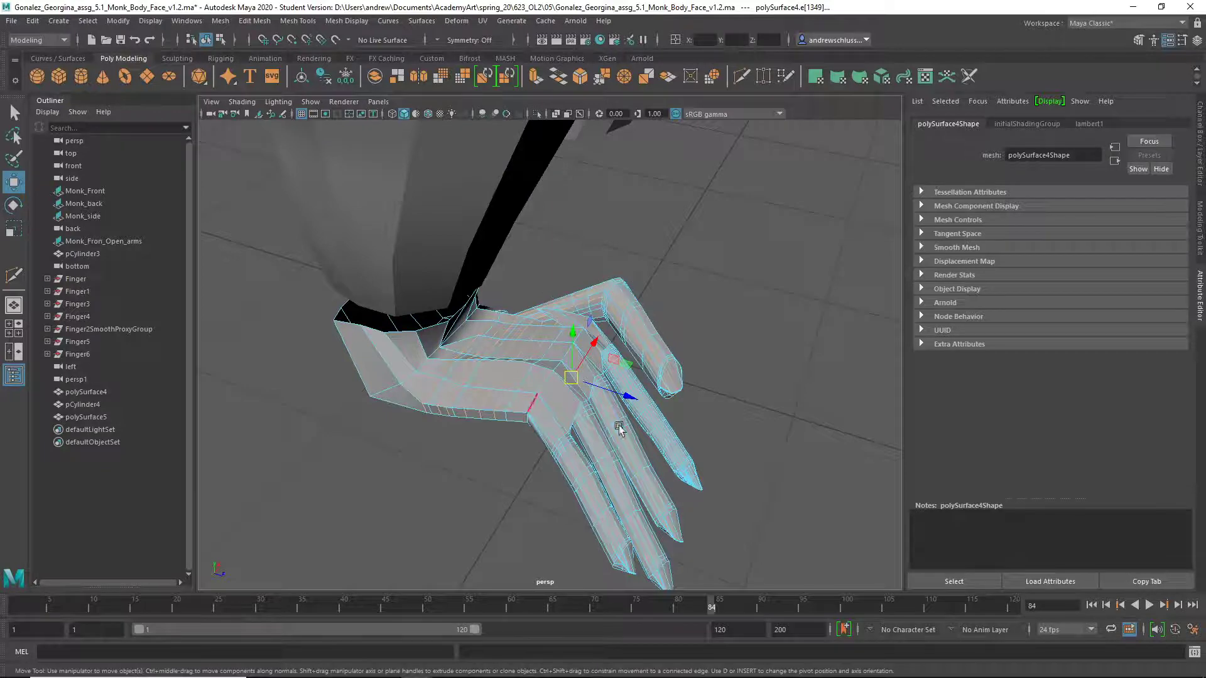
left_click_drag(619, 427, 445, 241, "alt")
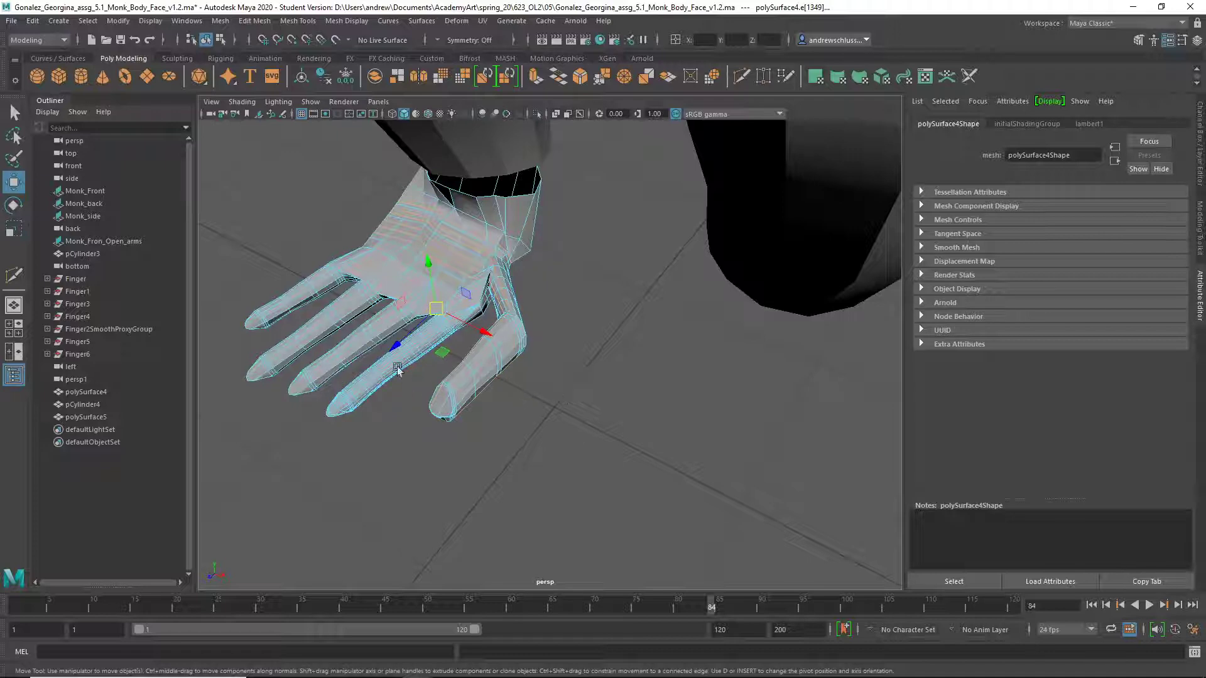
left_click_drag(398, 369, 493, 271, "alt")
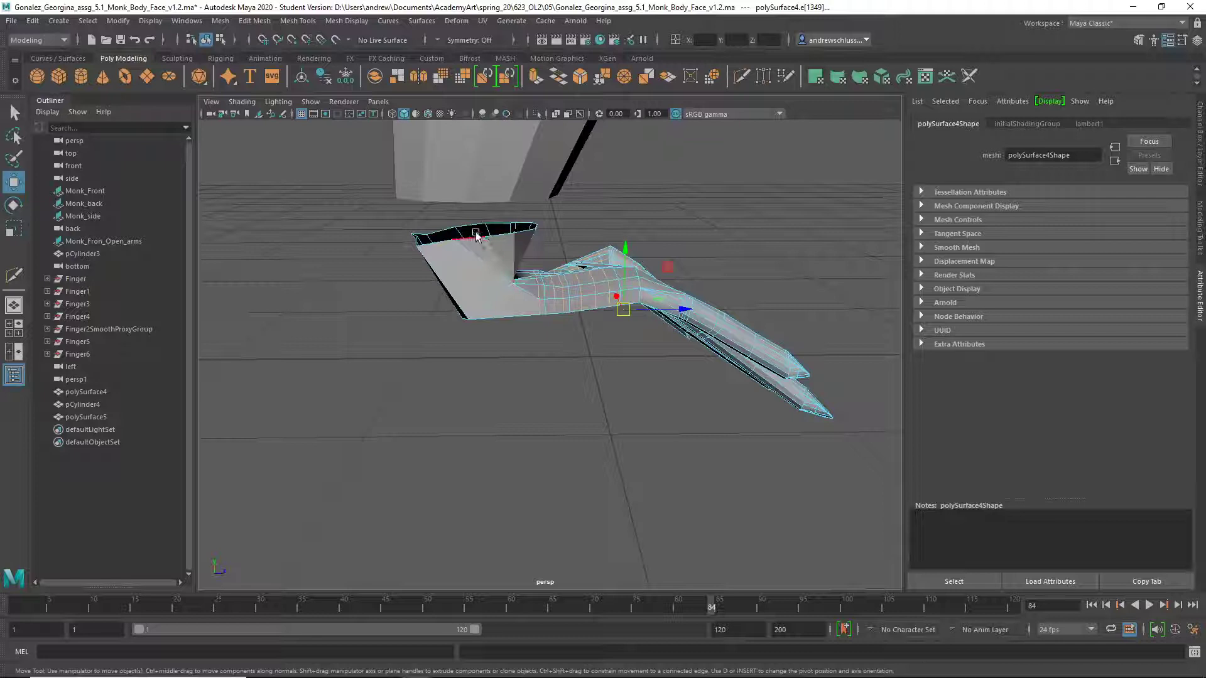
Step: Select the vertices around the hand mesh's upper opening and turn on the Poly Count display in the viewport
right_click_drag(478, 201, 414, 191)
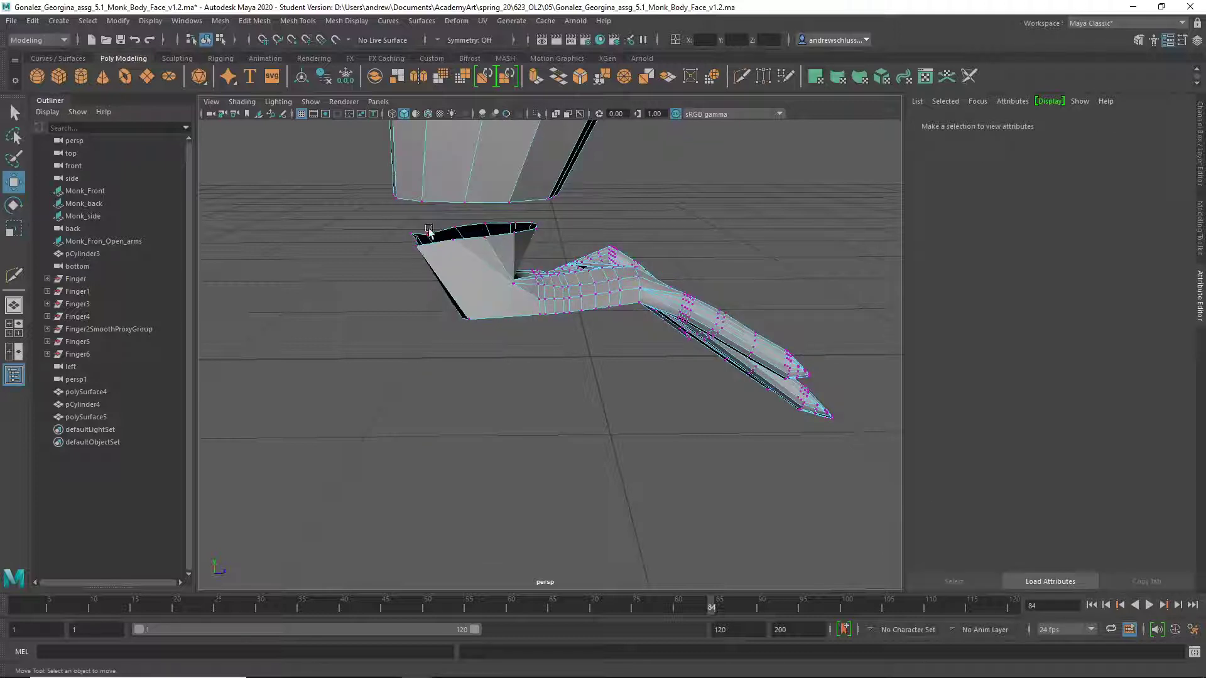
left_click_drag(429, 231, 477, 251, "alt")
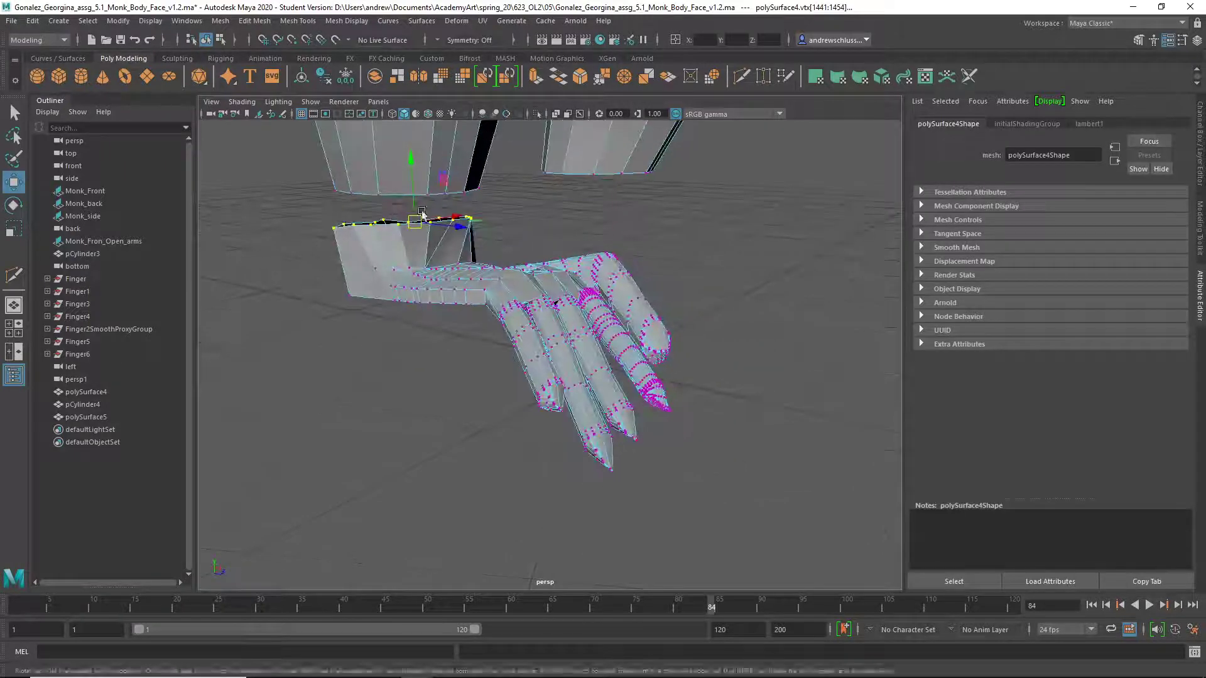
left_click(144, 23)
mouse_move(296, 65)
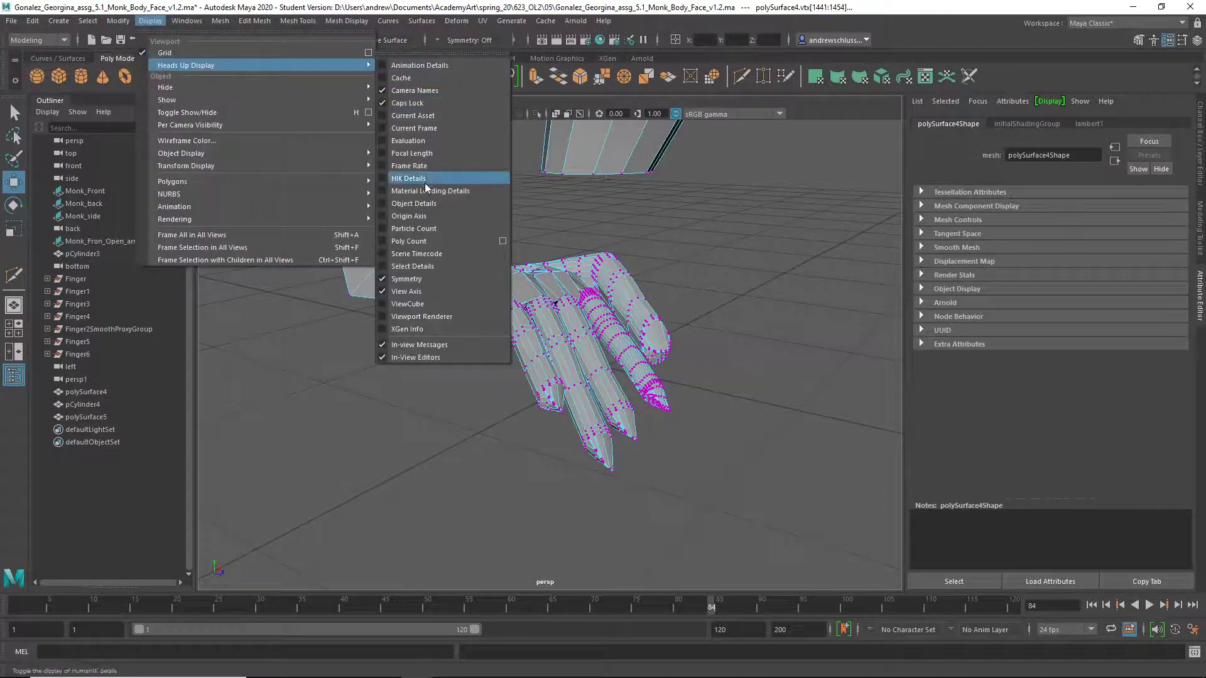
left_click(421, 241)
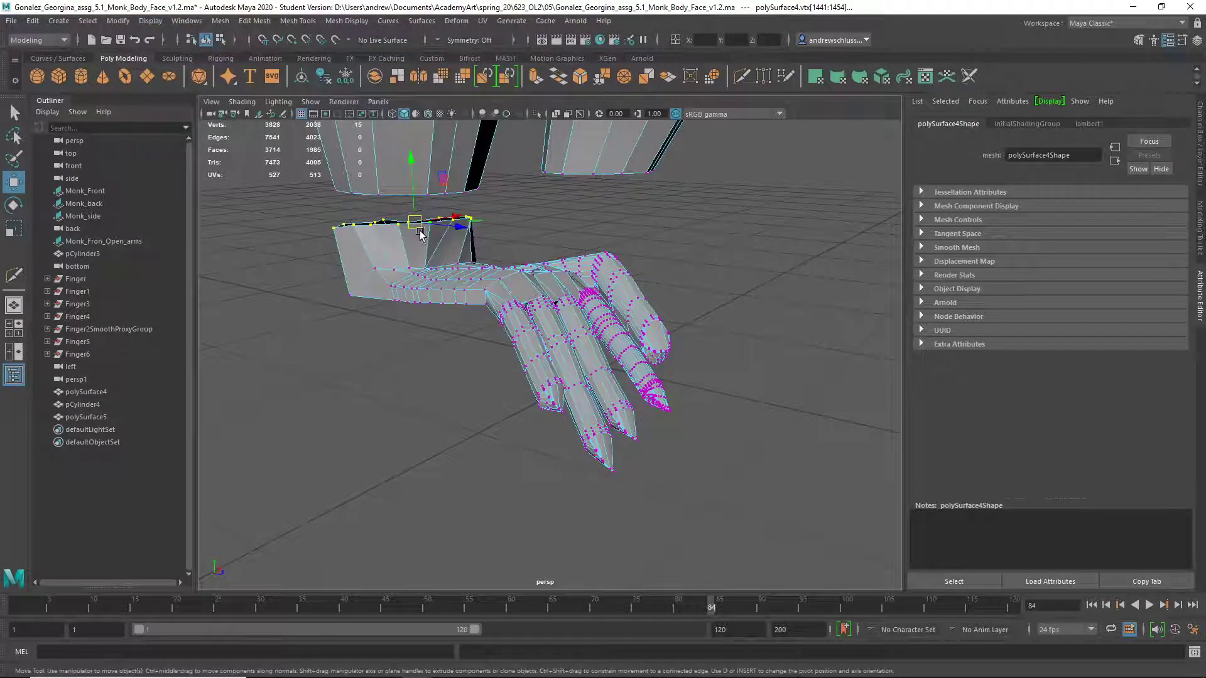
left_click_drag(419, 233, 502, 196, "alt")
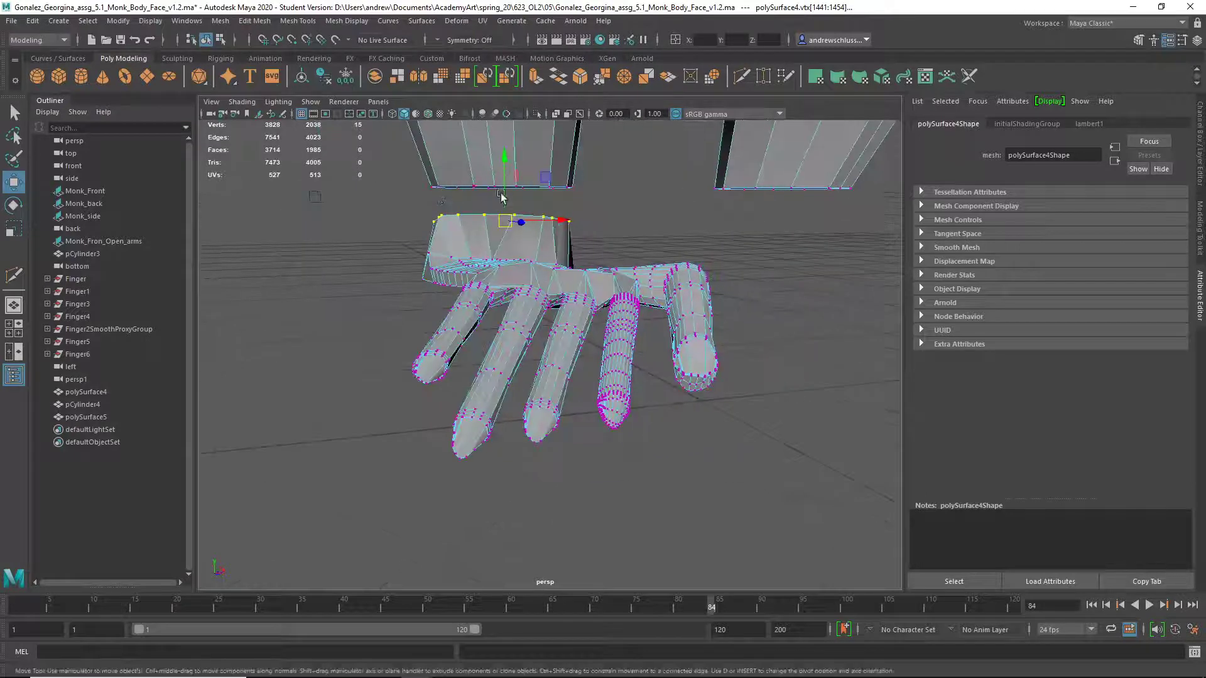
Step: Select the vertices around the leg's lower opening above the hand to check their count
left_click_drag(585, 200, 380, 195)
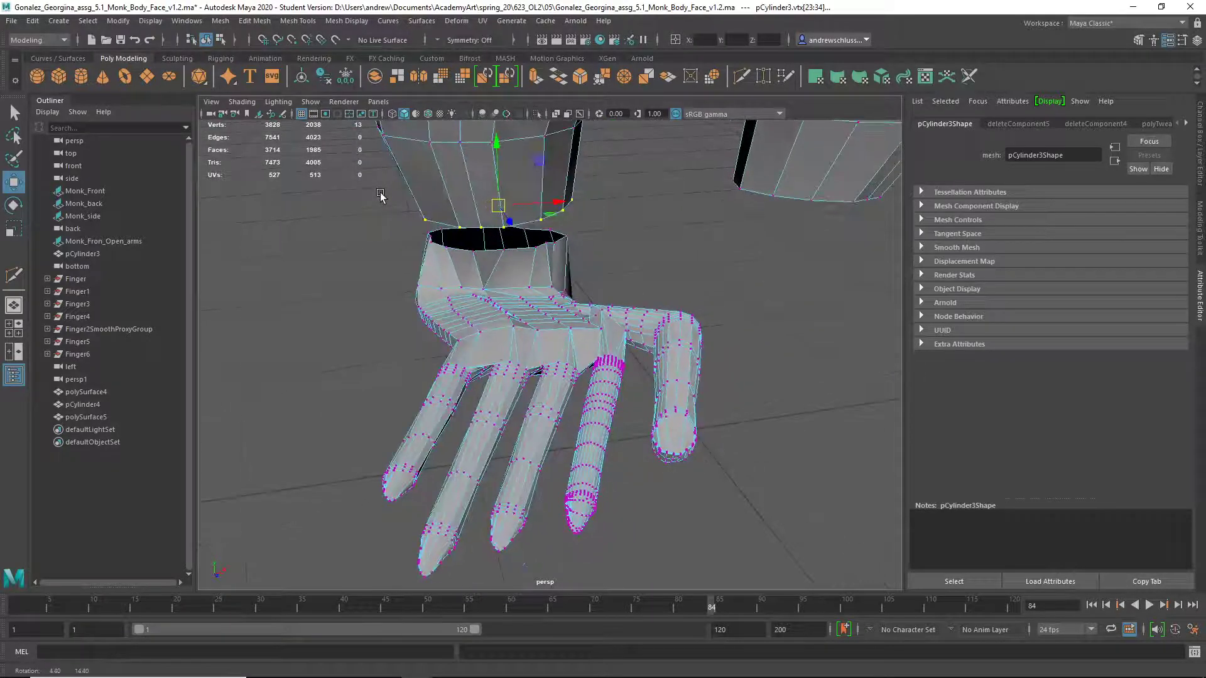
scroll(339, 281, "up", 5)
scroll(339, 281, "down", 2)
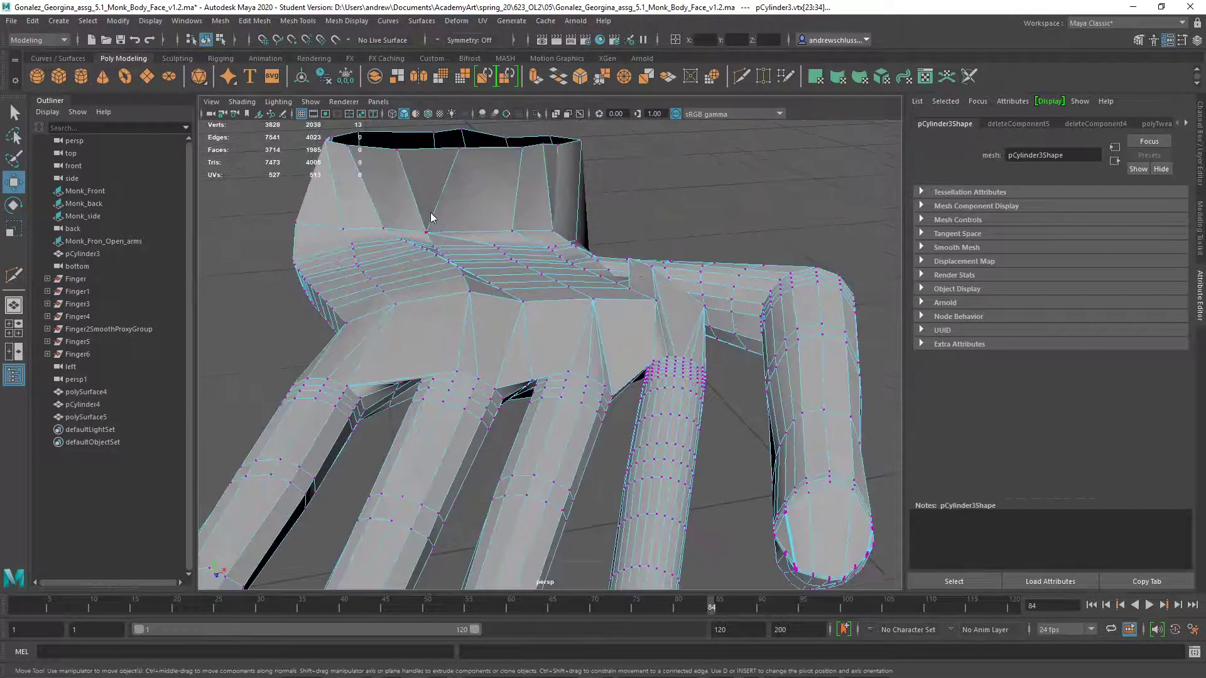
Step: Remove an extra edge at the hand's wrist and insert an edge loop just below its upper opening
left_click(439, 169)
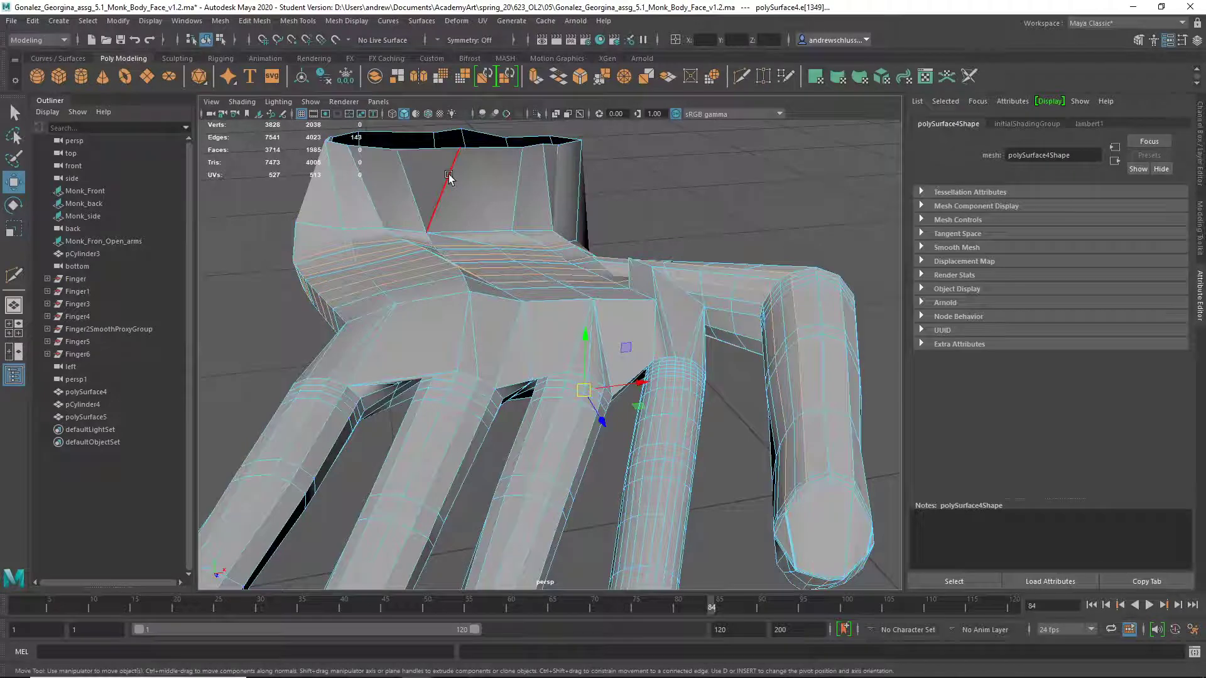
left_click(448, 175)
right_click_drag(512, 181, 460, 204, "shift")
left_click_drag(511, 215, 453, 207, "alt")
key("3")
key("g")
key("1")
key("q")
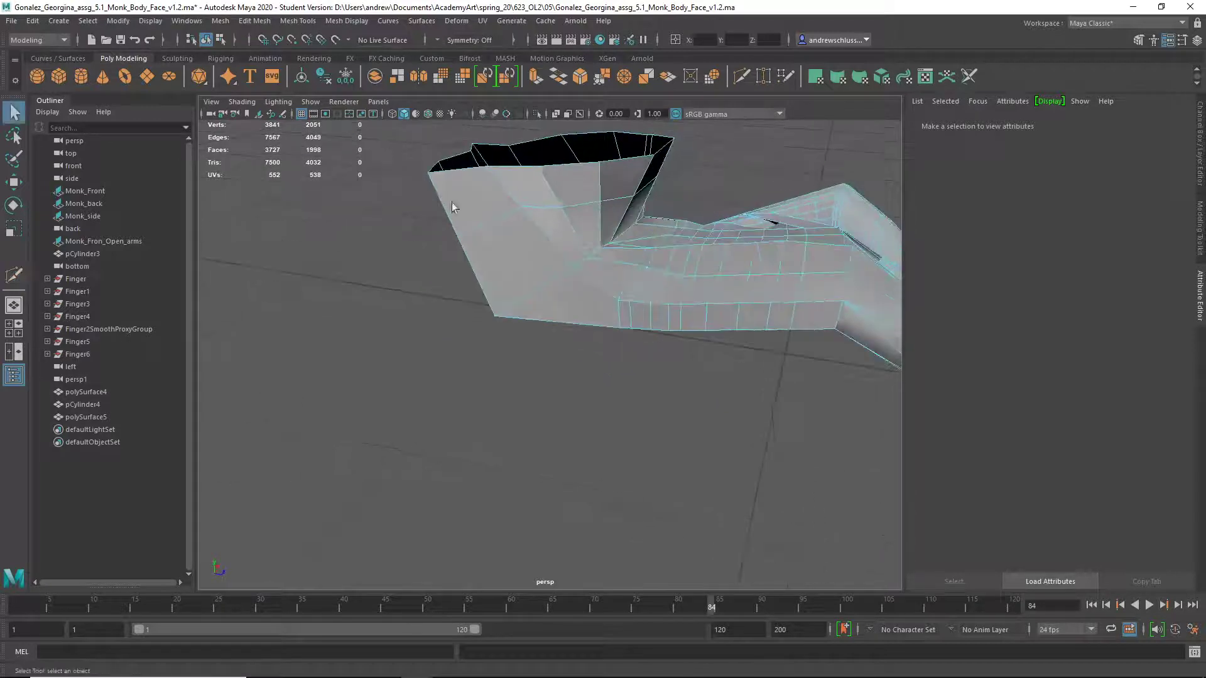
Step: Select the border edge loop of the hand's upper opening and apply Circularize to it
right_click_drag(454, 206, 476, 175)
double_click(474, 169)
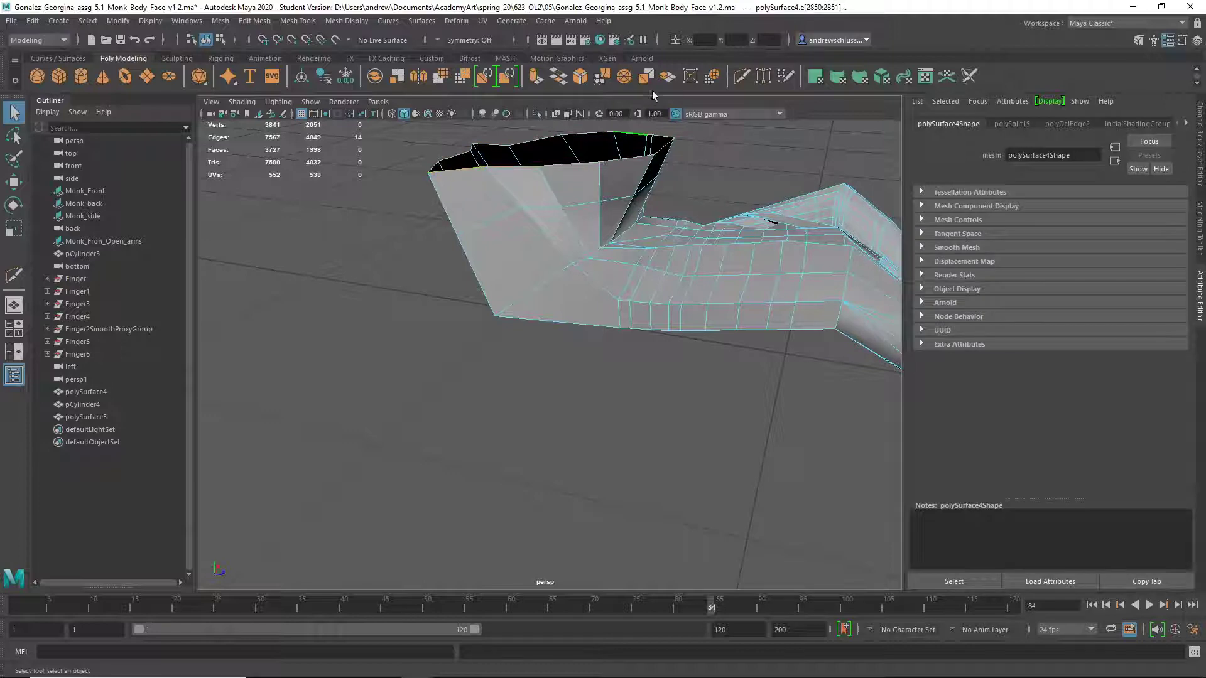
key("g")
left_click_drag(562, 194, 496, 210, "alt")
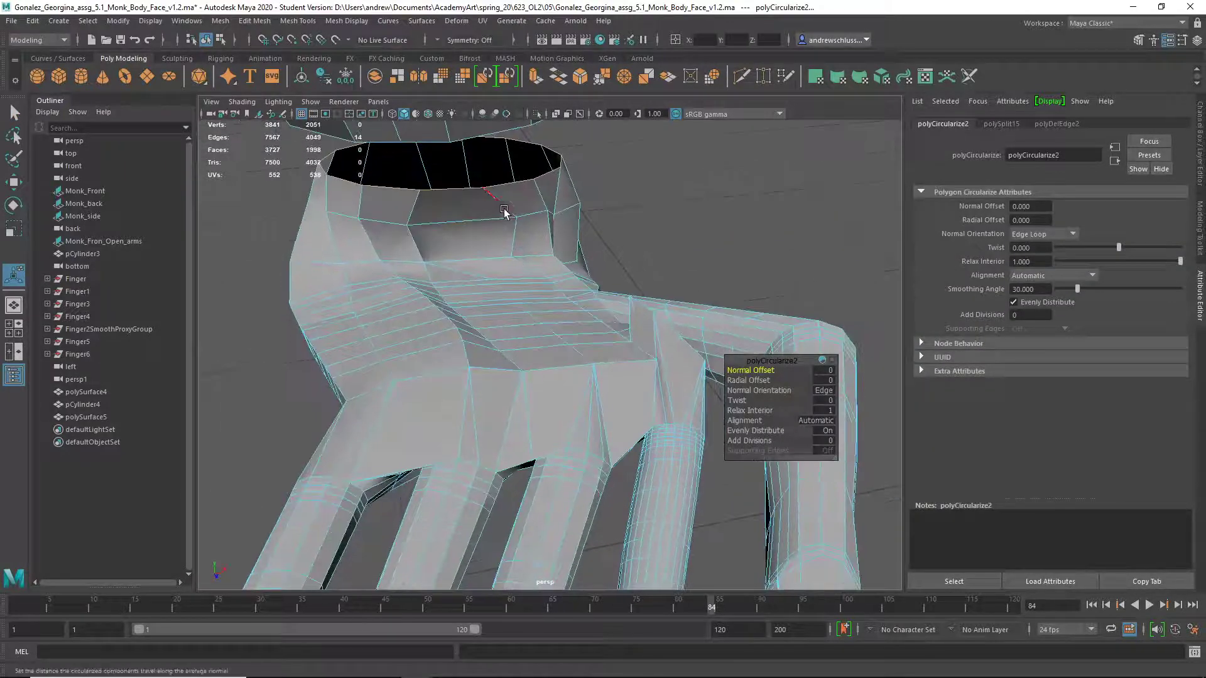
Step: Scale the circularized border of the hand's opening wider towards the size of the leg opening and clear the selection
key("r")
left_click_drag(499, 154, 538, 181)
middle_click_drag(538, 181, 539, 236, "alt")
right_click_drag(540, 237, 535, 253, "alt")
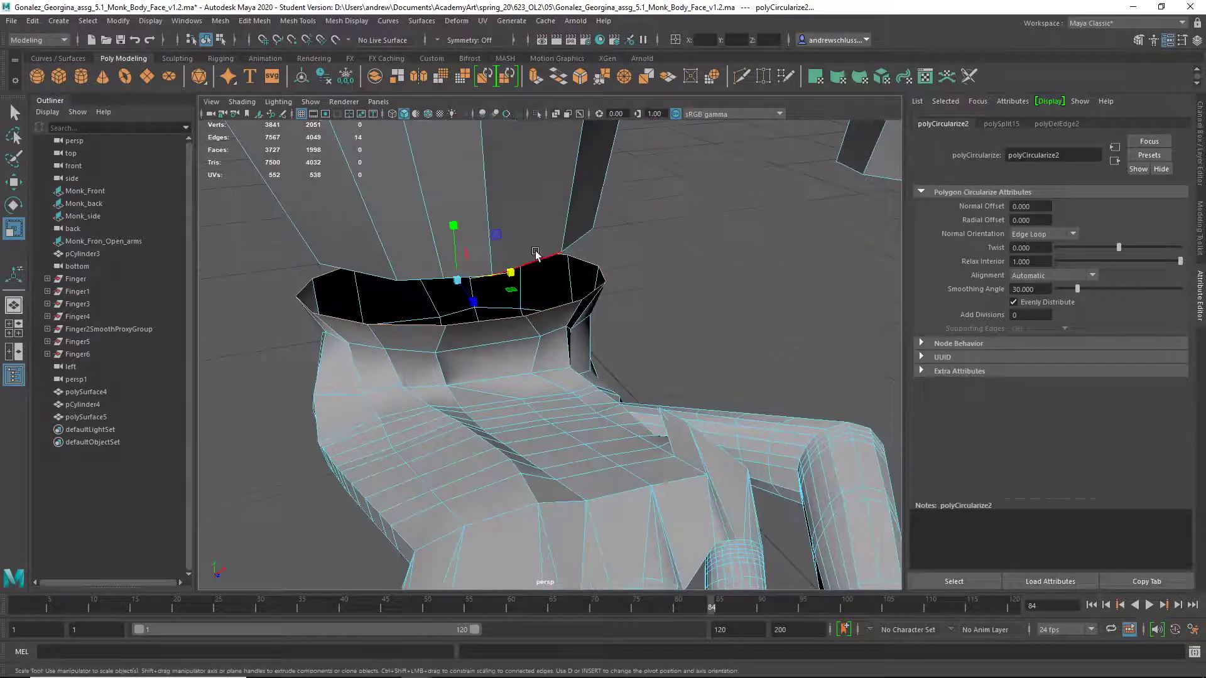
scroll(561, 269, "down", 3)
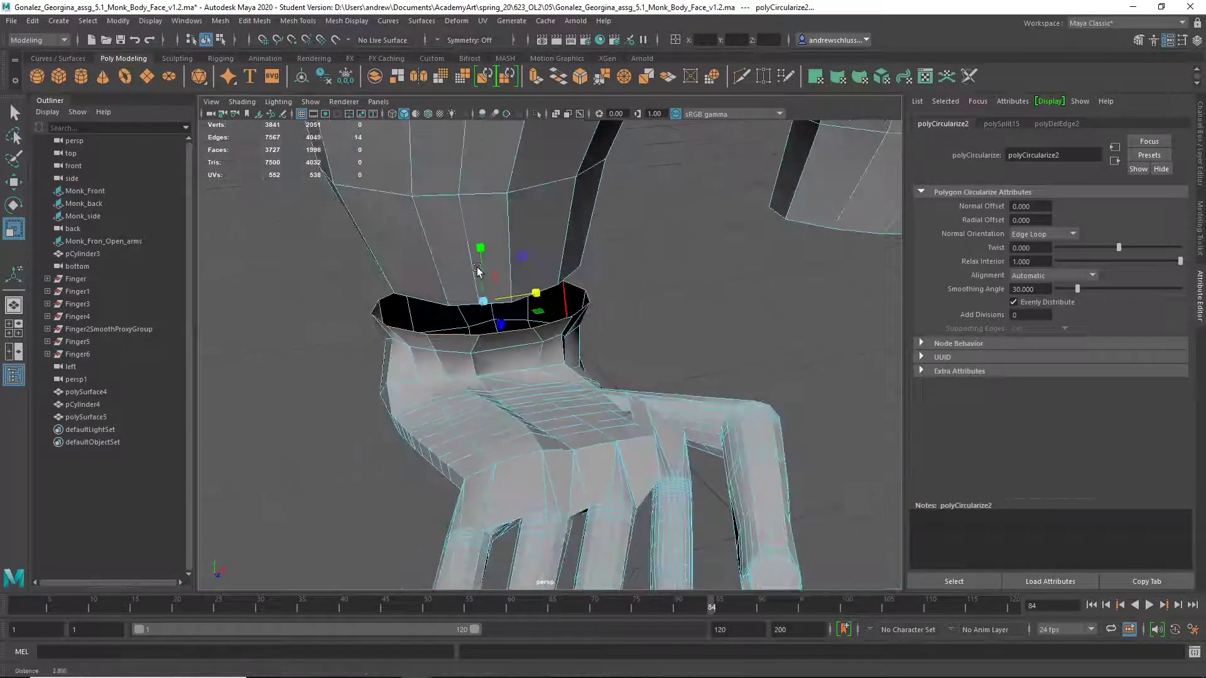
double_click(564, 275)
left_click_drag(608, 272, 541, 278, "alt")
left_click(628, 266)
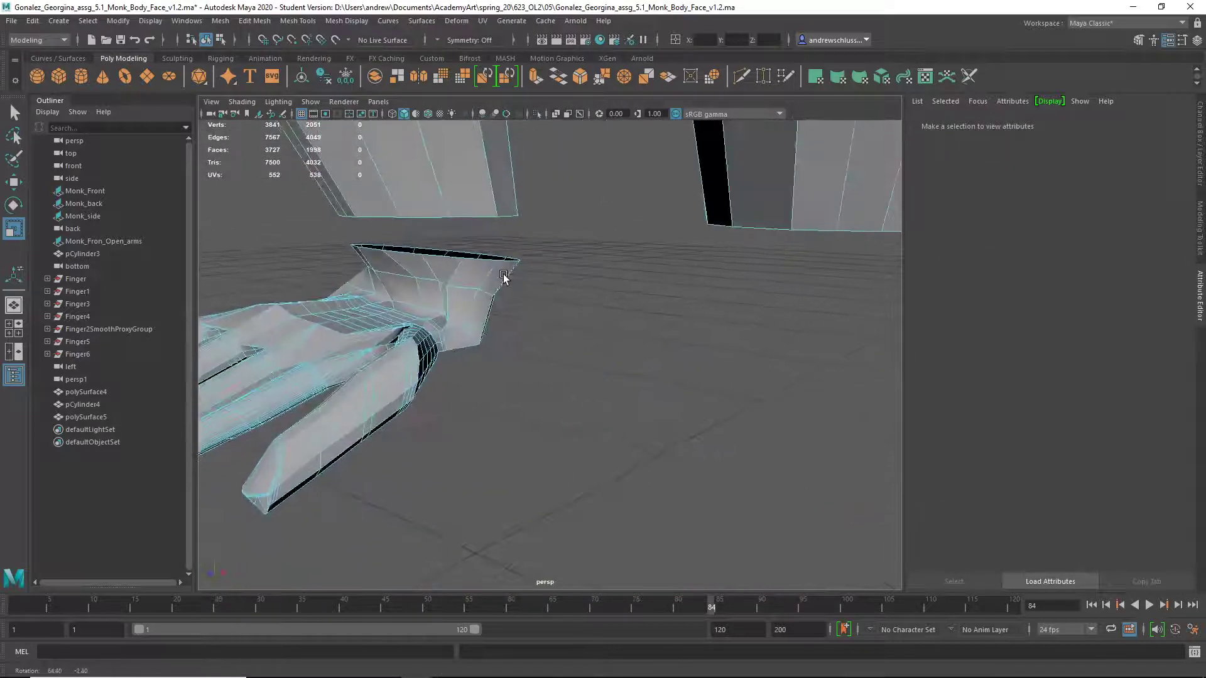
Step: Delete the lengthwise edge loop that runs through the thumb side of the wrist and along the hand mesh
right_click_drag(432, 328, 564, 325, "alt")
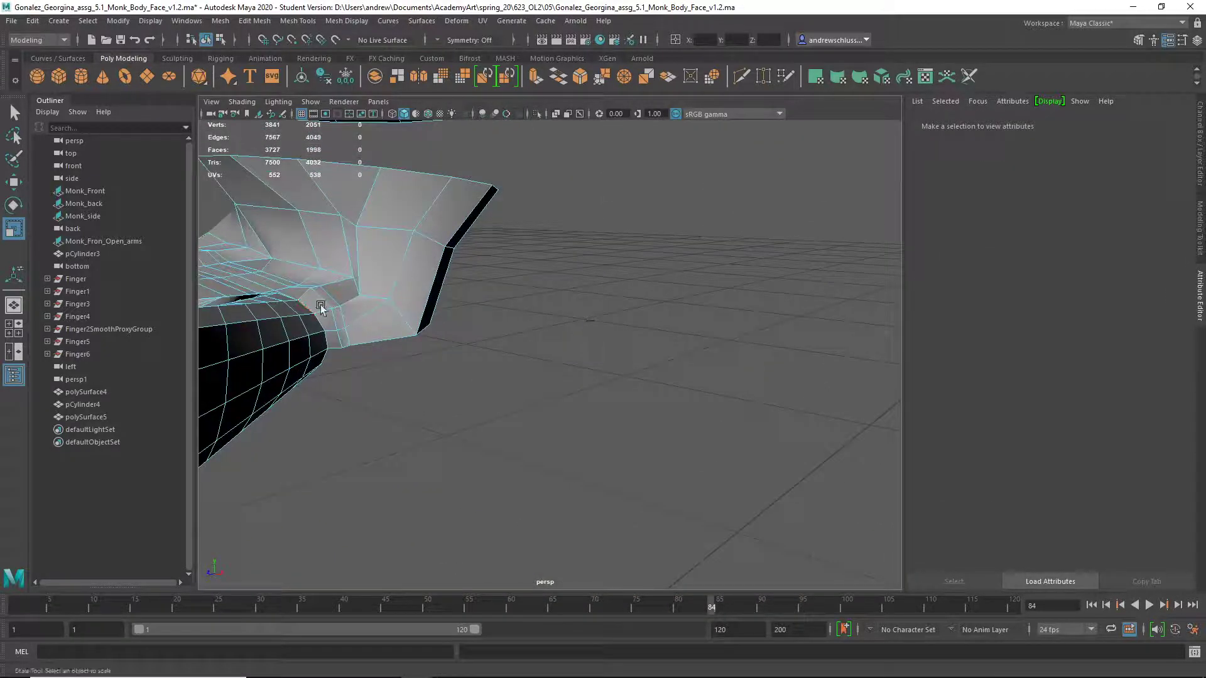
mouse_move(320, 304)
left_mouse_down("alt")
mouse_move(350, 288)
mouse_move(311, 295)
left_mouse_up("alt")
right_click_drag(331, 304, 108, 307, "alt")
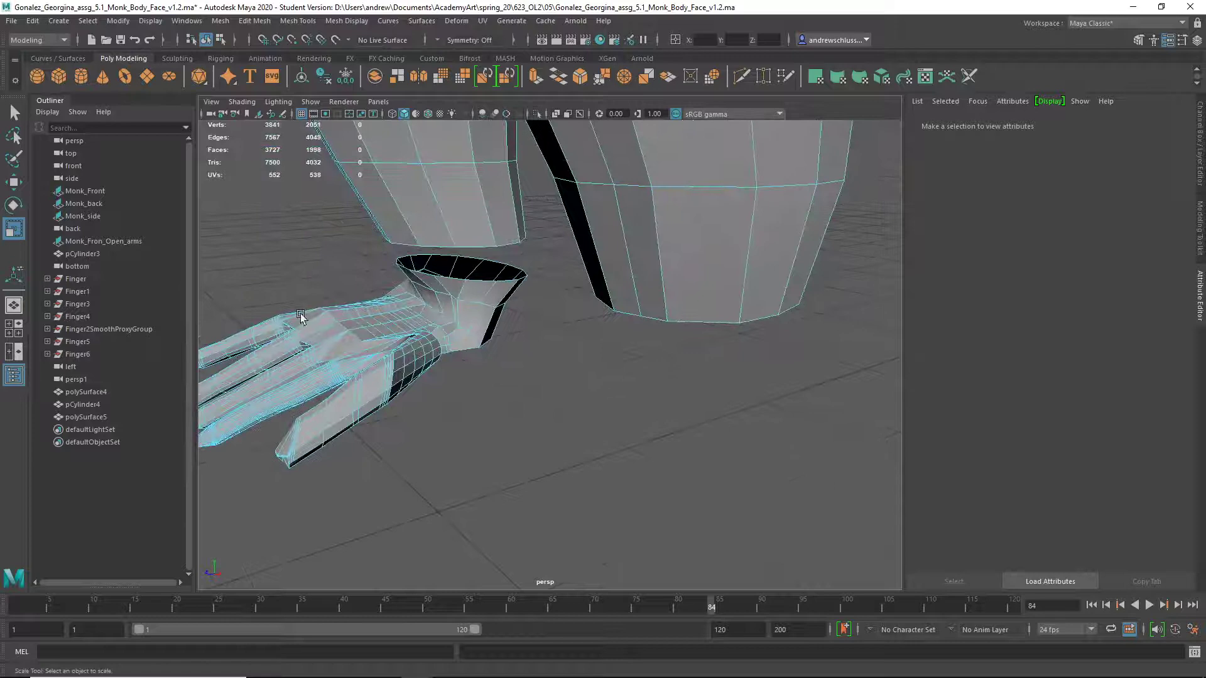
left_click_drag(301, 317, 464, 296, "alt")
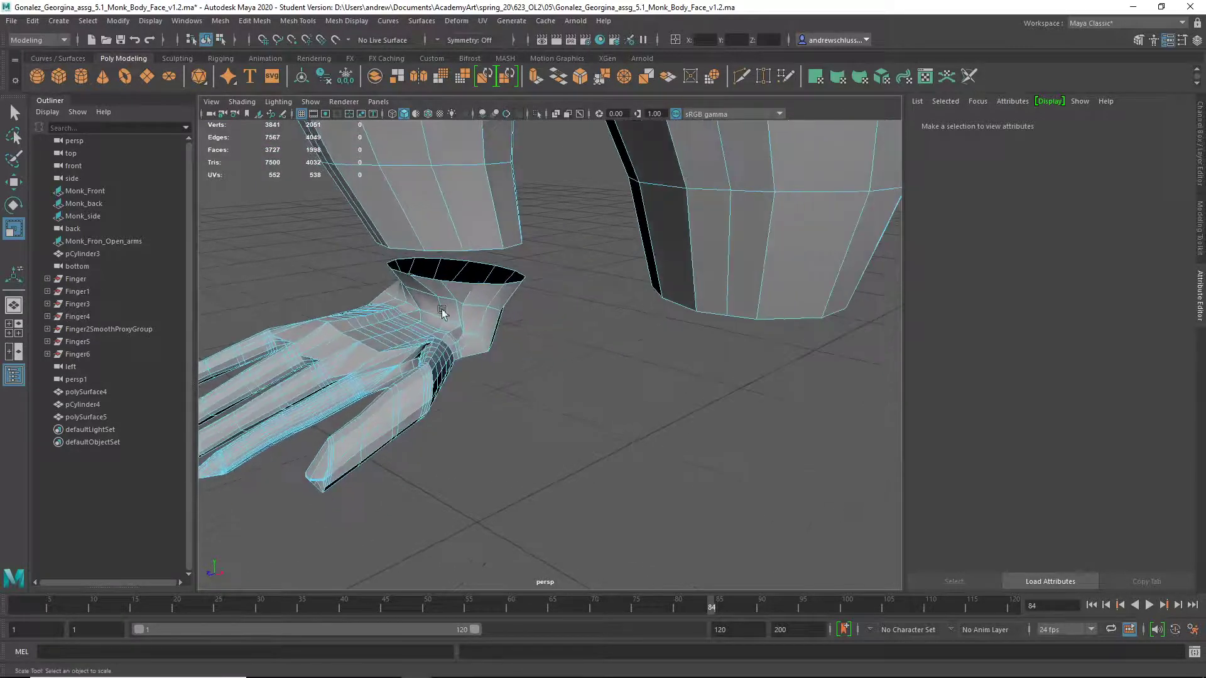
right_click_drag(465, 297, 469, 284)
double_click(470, 292)
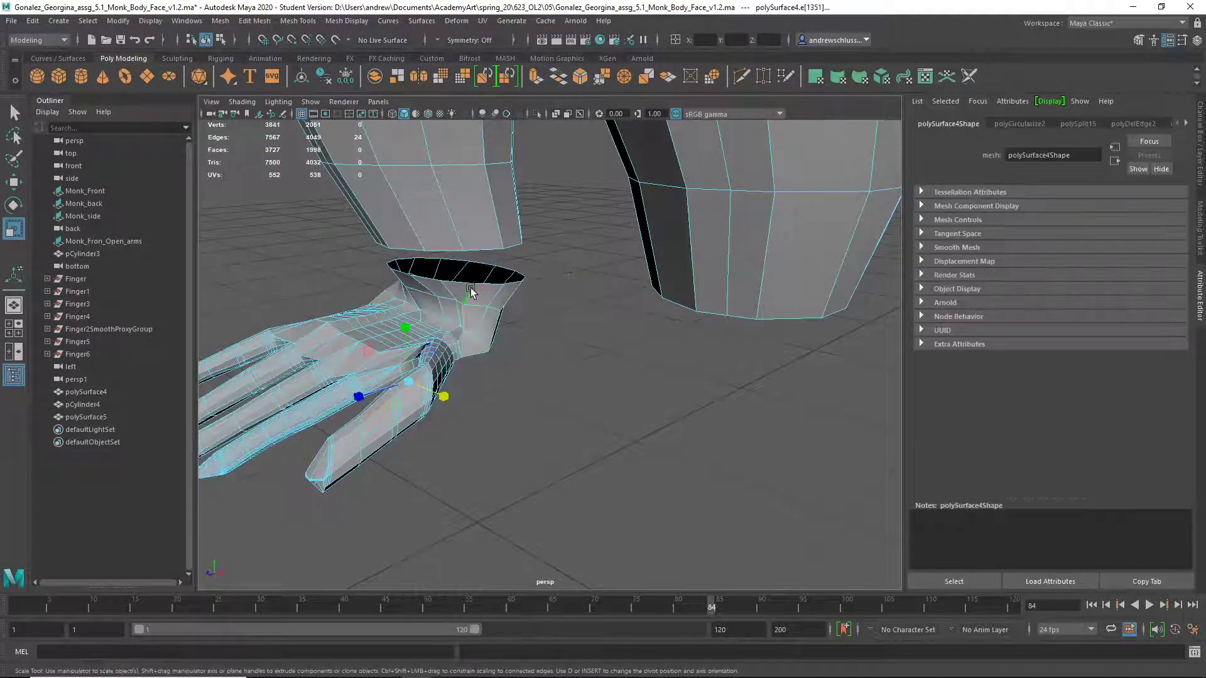
right_click_drag(472, 338, 454, 373, "shift")
left_click_drag(454, 373, 506, 361, "alt")
left_click_drag(519, 479, 560, 434, "alt")
left_click_drag(565, 355, 529, 298, "alt")
key("3")
key("1")
Step: Compare the edge counts of the hand's upper border and the leg's lower border by selecting each loop
double_click(530, 294)
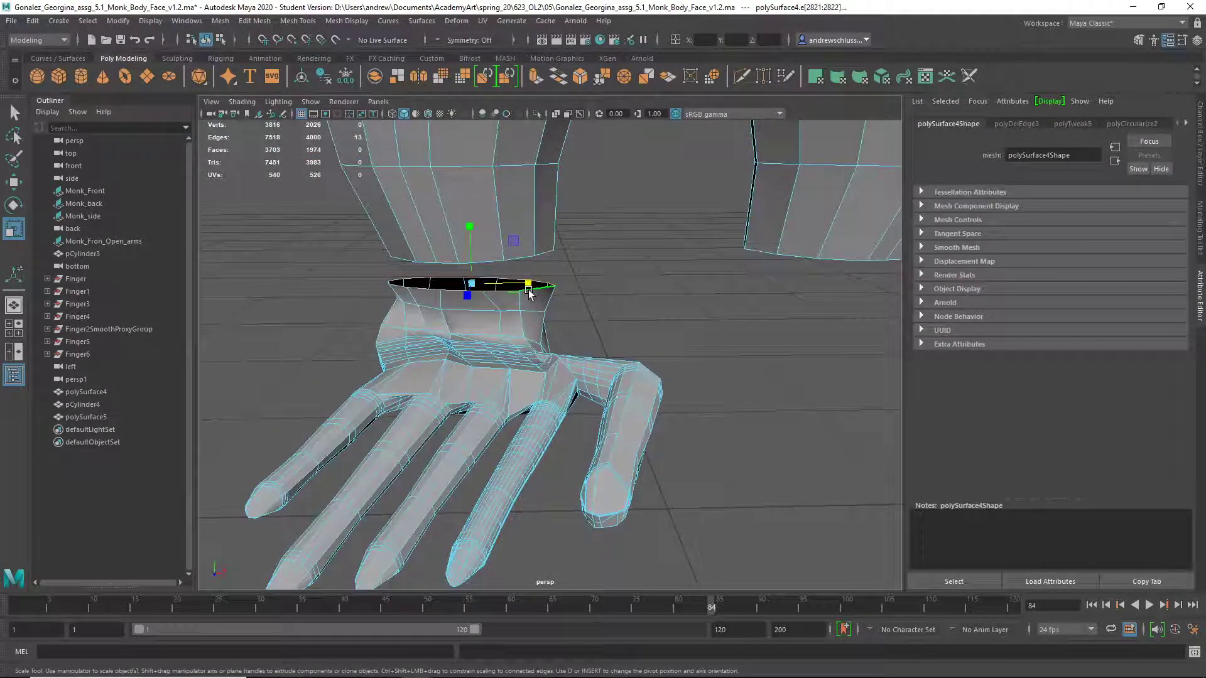
double_click(520, 258)
left_click(583, 280)
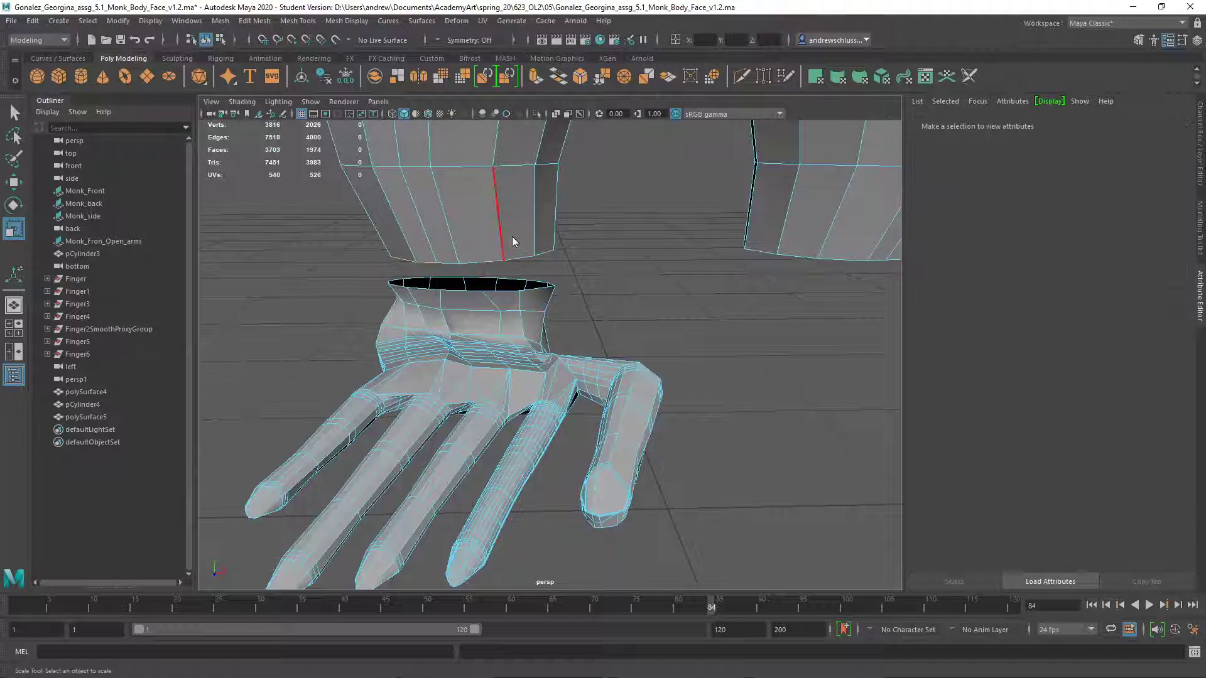
Step: Combine the pCylinder3 legs mesh and the polySurface4 hand mesh into one object
right_click_drag(512, 236, 563, 228)
left_click(544, 315, "shift")
right_click_drag(545, 318, 589, 279)
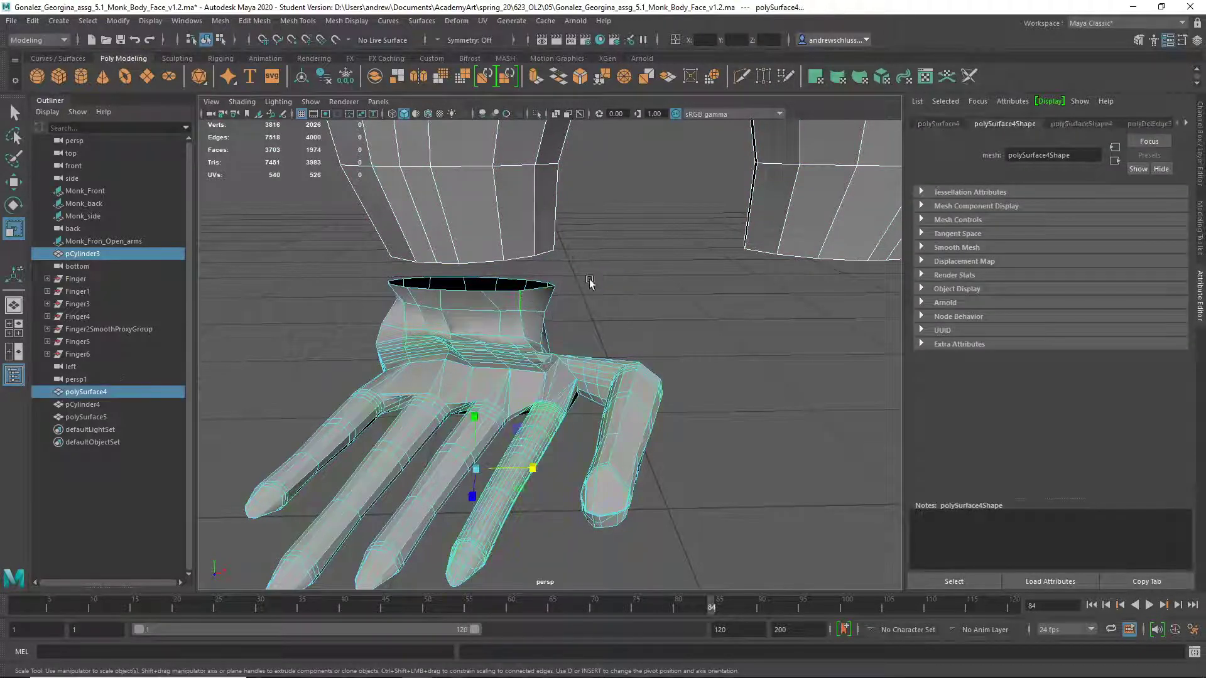
left_click(221, 20)
left_click(242, 66)
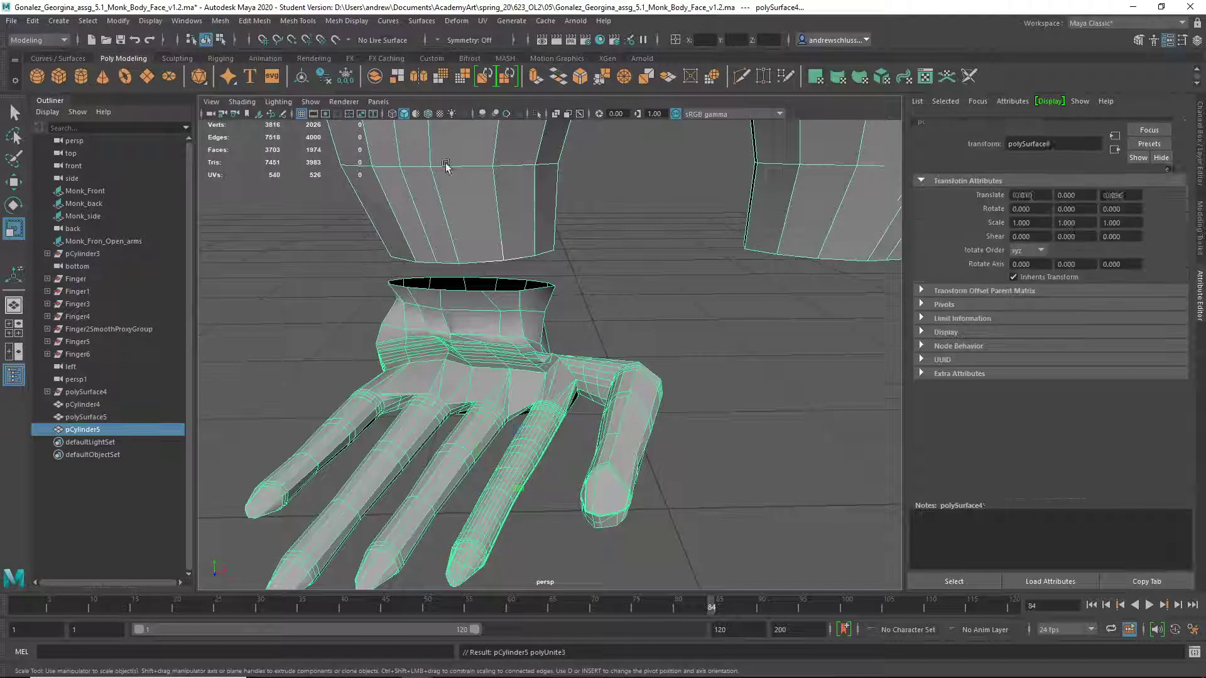
Step: Bridge the border edge loops of the hand and leg openings and display the combined mesh in smooth preview
left_click(592, 288)
right_click_drag(536, 283, 533, 237)
left_click(524, 291)
double_click(542, 282)
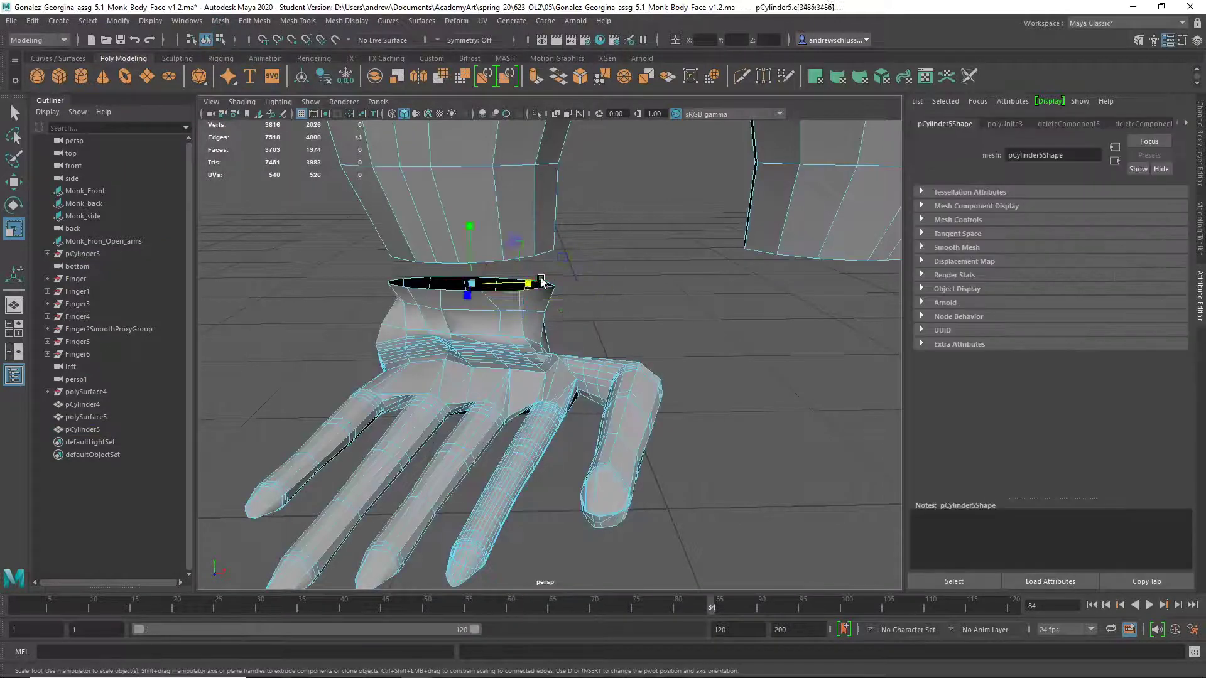
double_click(534, 255, "shift")
right_click_drag(344, 250, 343, 396, "shift")
key("3")
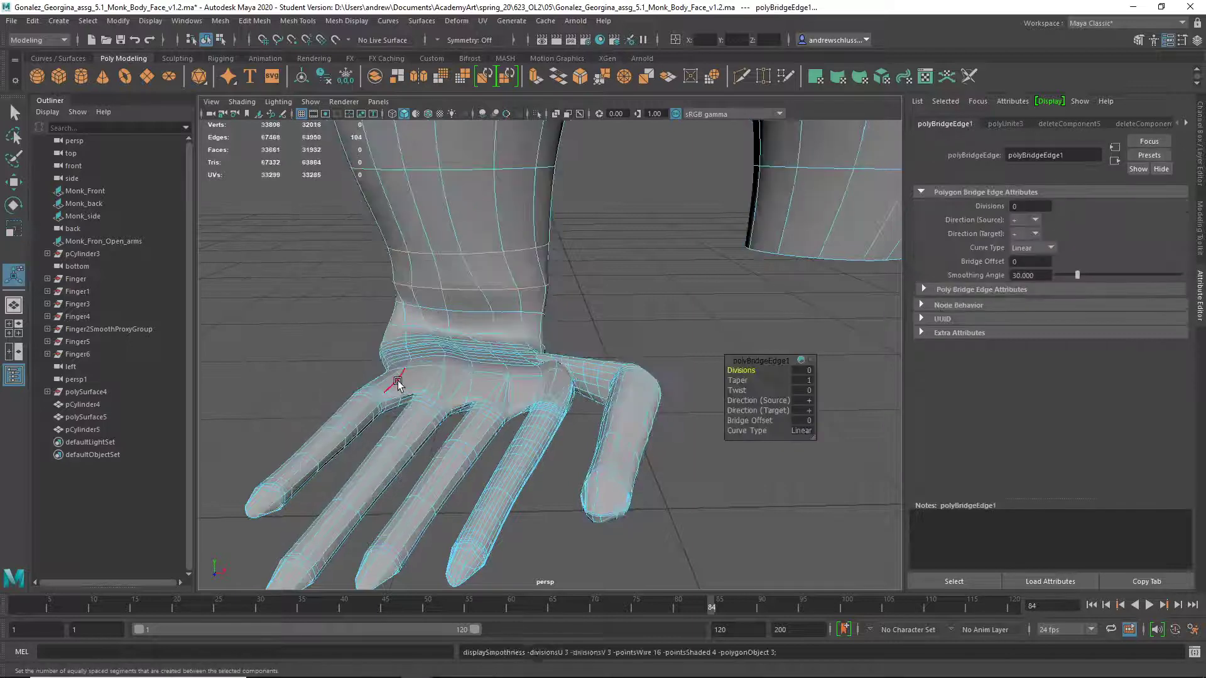
left_click_drag(395, 380, 441, 286, "alt")
Step: Examine the smoothed join between the hand and the leg from several angles, then the whole body
key("q")
right_click_drag(488, 316, 379, 318, "alt")
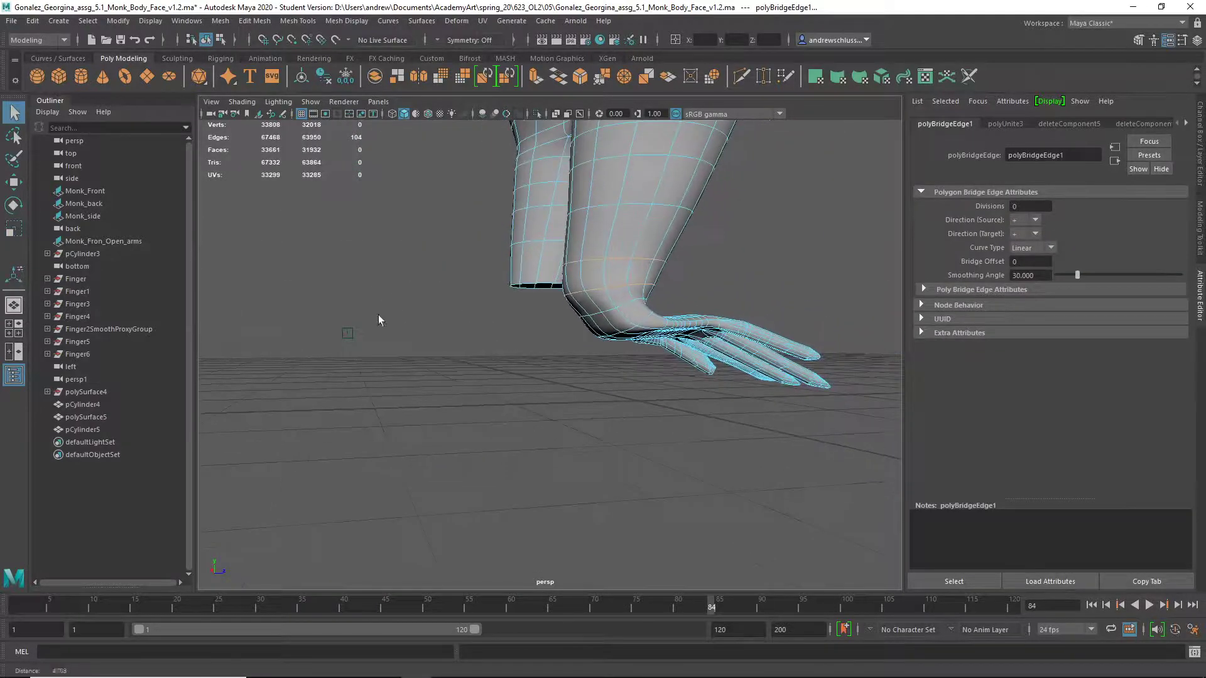
left_click_drag(379, 318, 274, 355, "alt")
right_click_drag(509, 270, 598, 216)
left_click(627, 277)
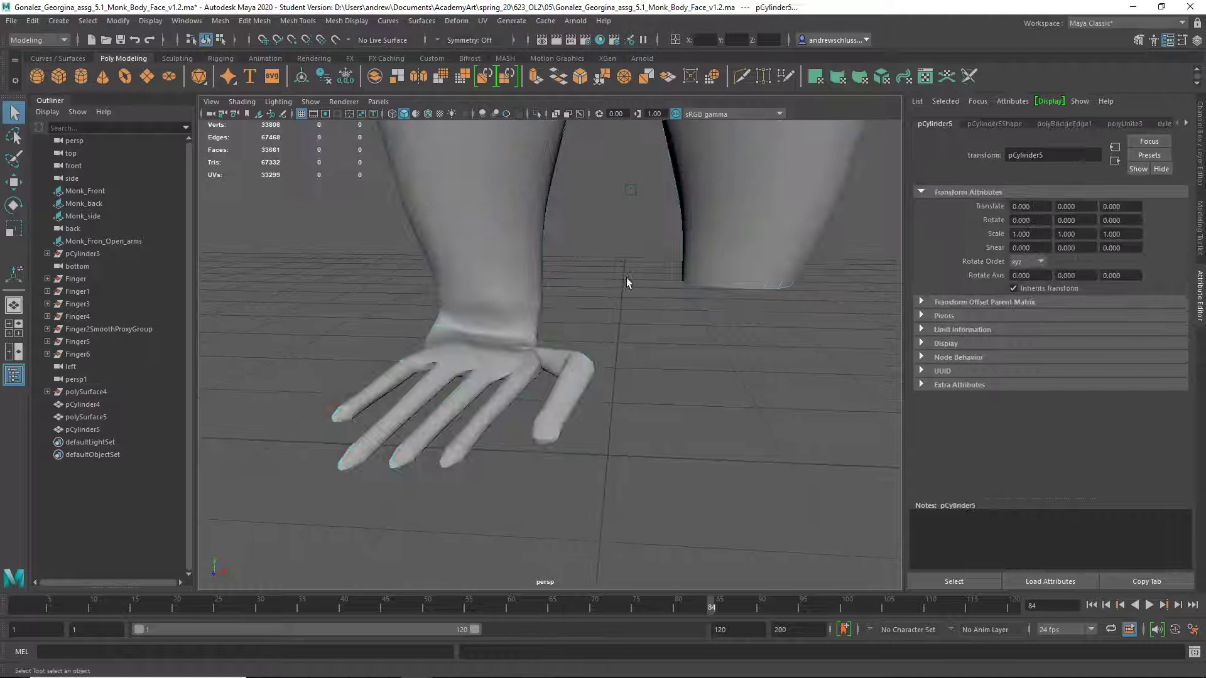
right_click_drag(484, 321, 328, 345, "alt")
middle_click_drag(433, 337, 398, 462, "alt")
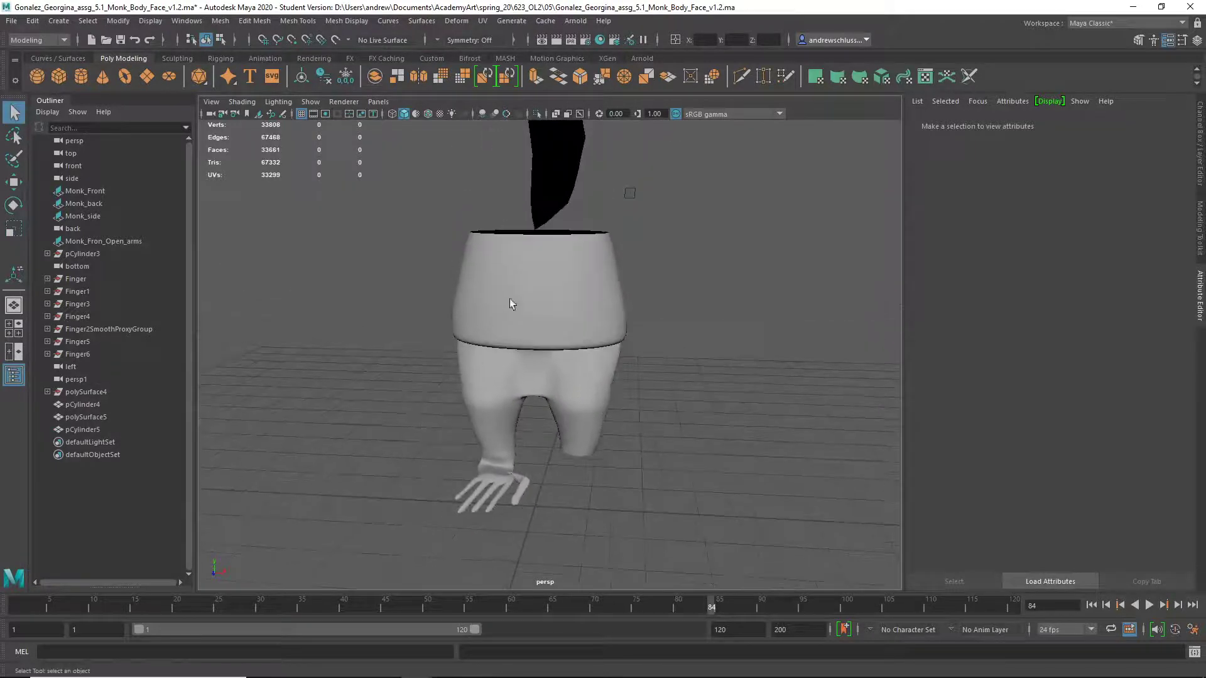
Step: Select the loose polySurface5 face standing above the torso
middle_click_drag(512, 304, 484, 377, "alt")
left_click(506, 304)
right_click_drag(582, 325, 503, 345, "alt")
left_click_drag(502, 345, 527, 226, "alt")
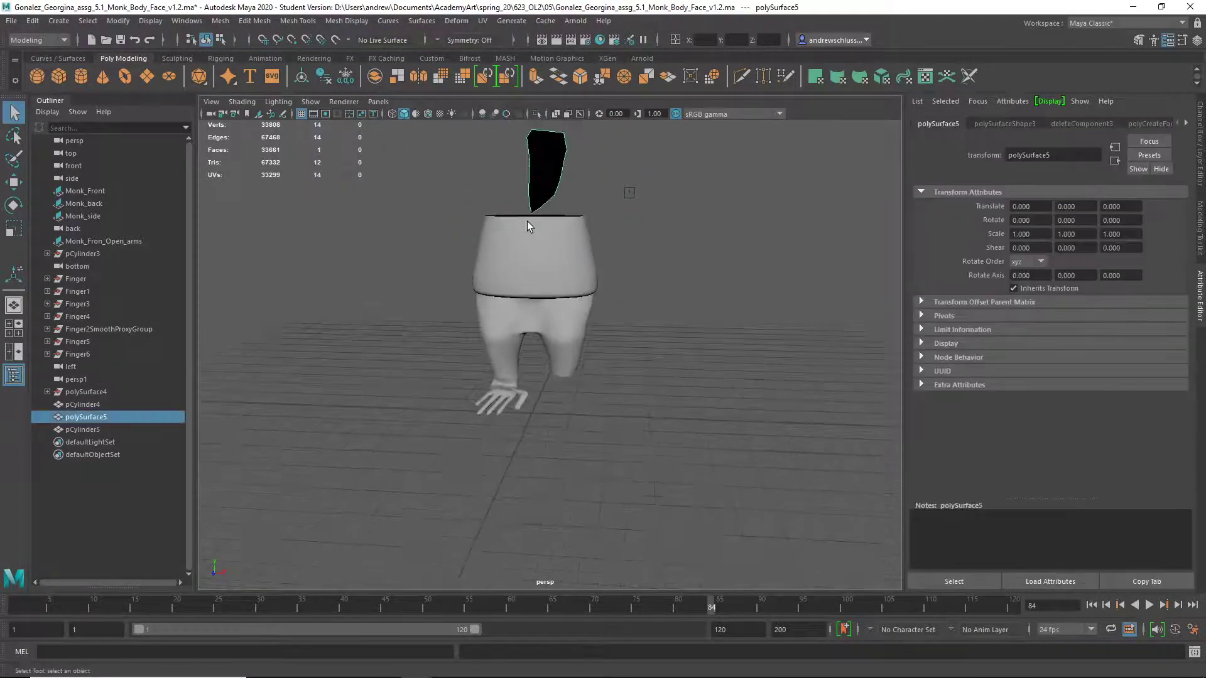